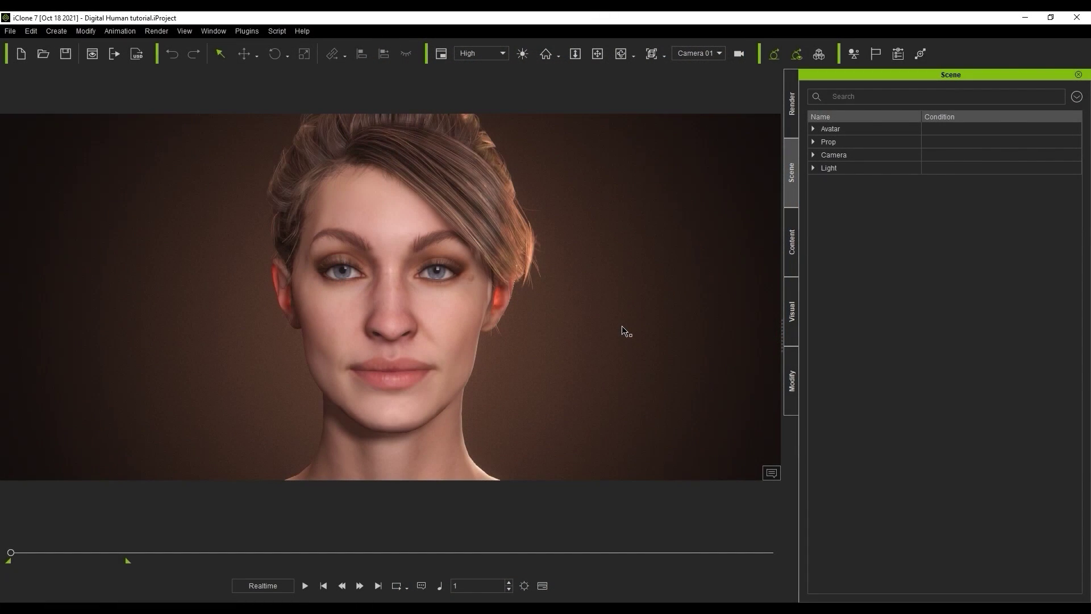
Step: Preview the avatar's talking animation, rewind to frame one, and select Olivia_blendshape_fix9
click(305, 586)
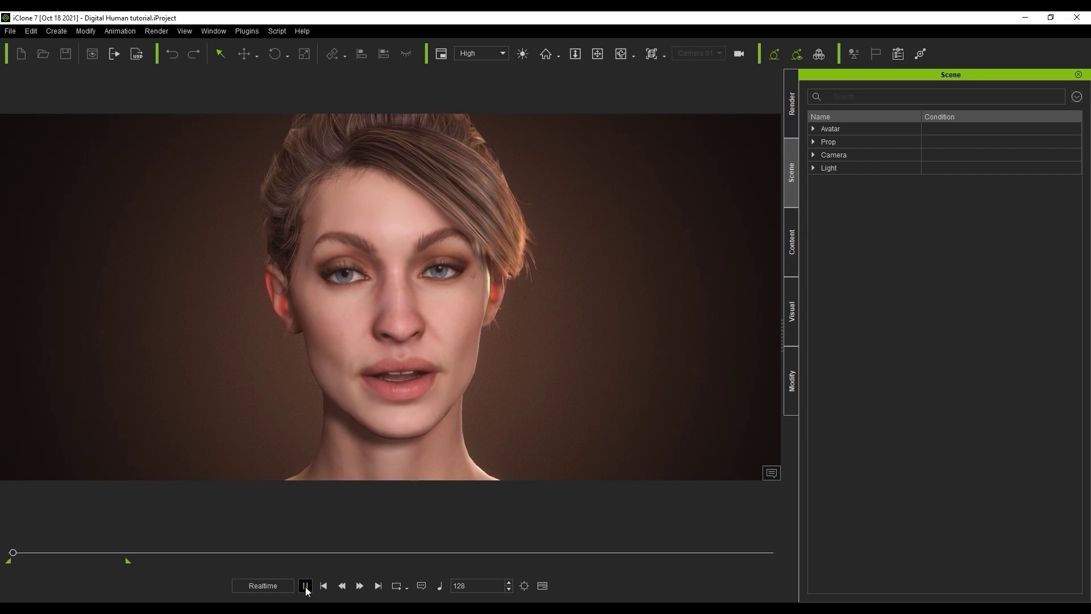
click(305, 586)
click(323, 586)
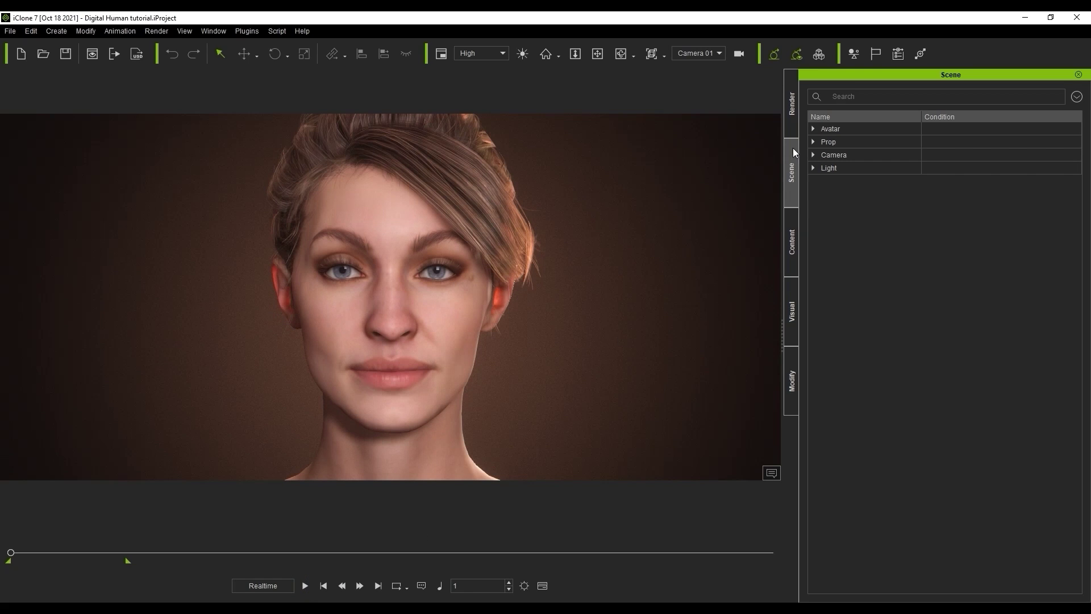
click(813, 130)
click(849, 142)
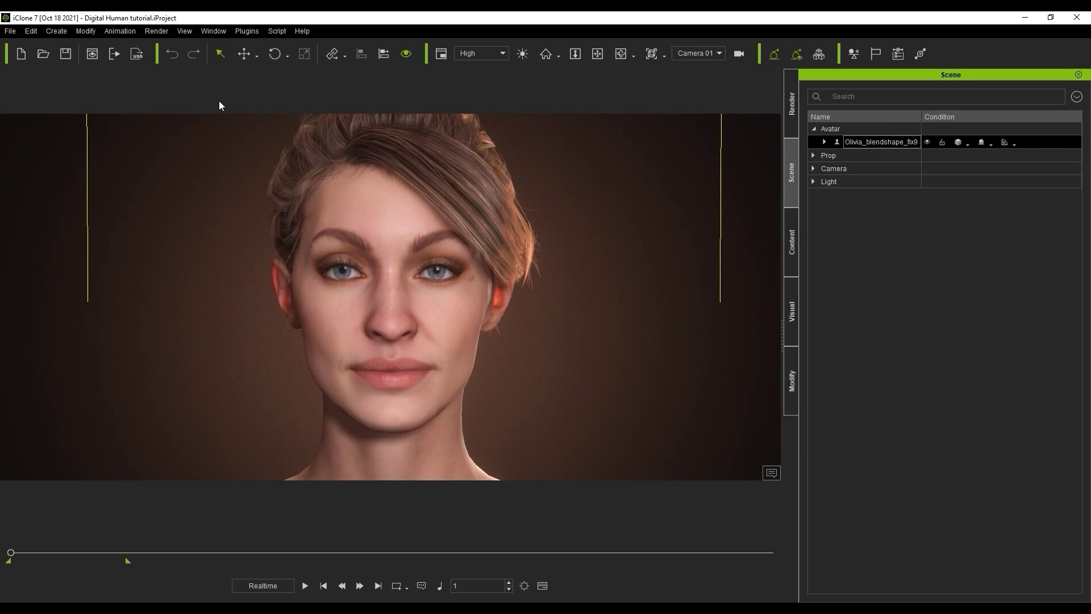
Step: Send the selected avatar to the server as RTX Path-Traced USD named Olivia, default prim Olivia
click(137, 54)
click(643, 150)
text(Olivia)
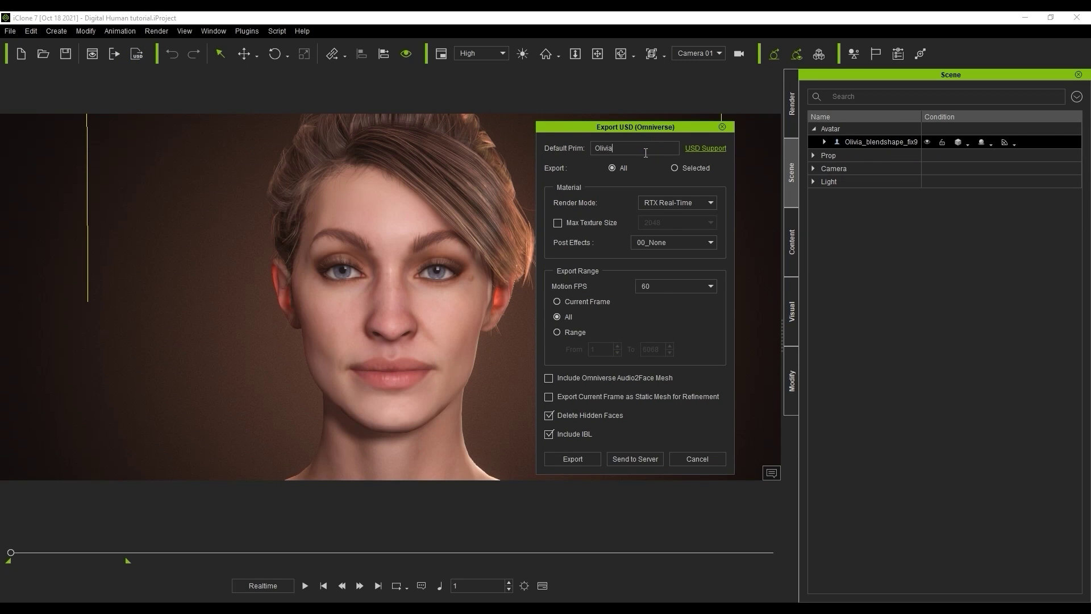
click(707, 204)
click(699, 223)
click(577, 334)
click(655, 459)
click(756, 369)
text(Olivia)
click(668, 412)
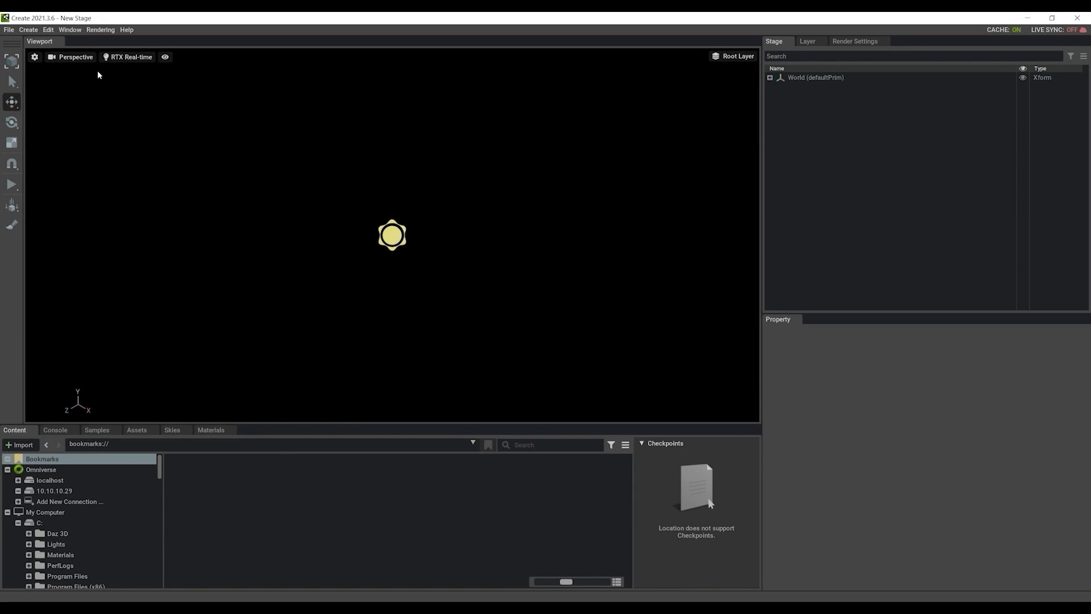
Step: Bring up the application Preferences from the Edit menu and show the UsdSkel settings page
click(48, 30)
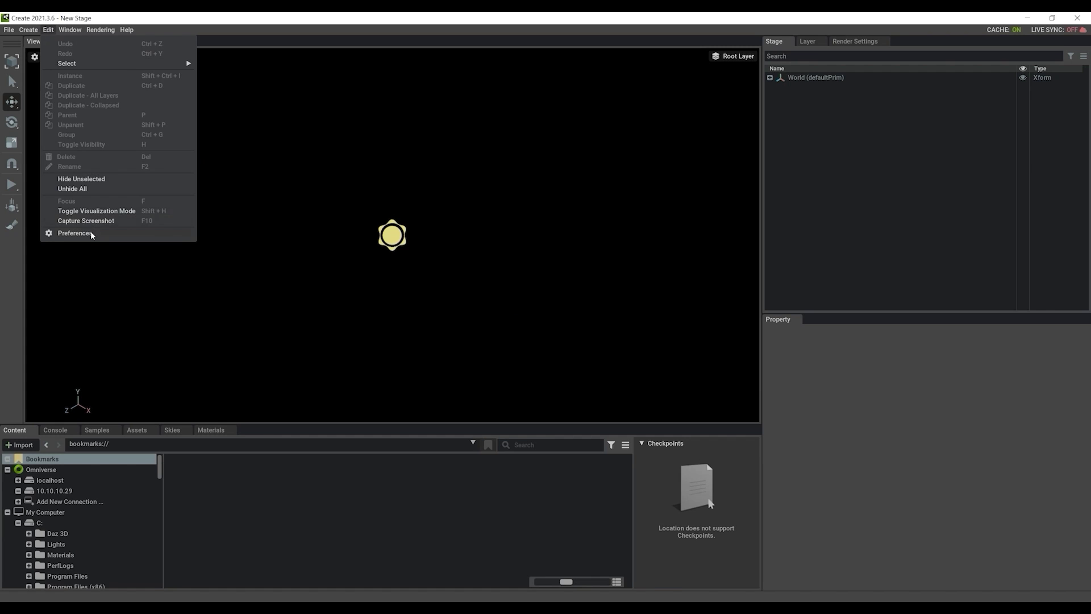
click(75, 233)
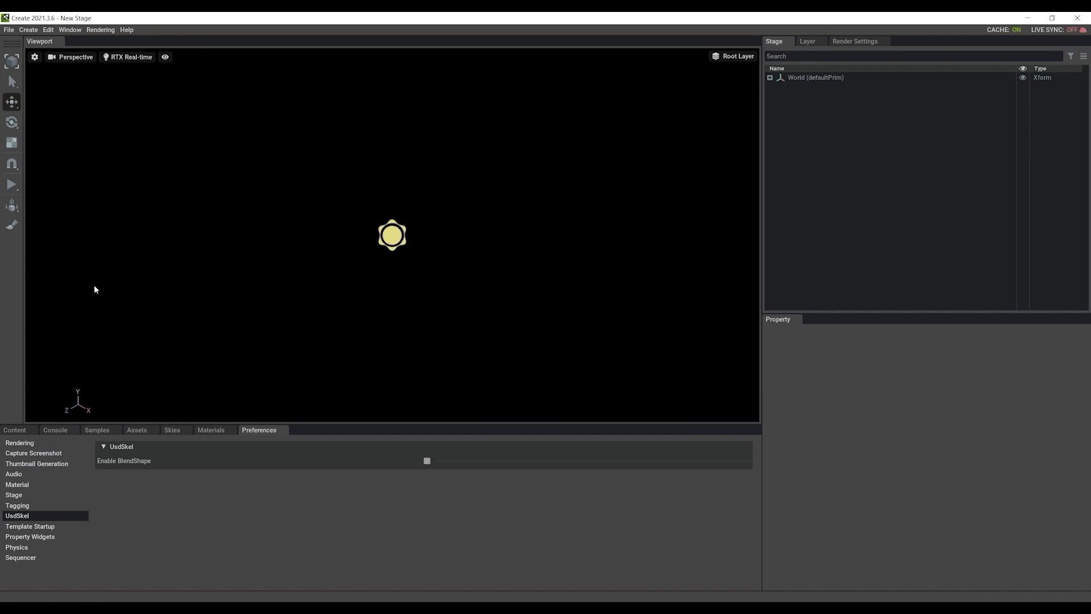
click(33, 516)
Step: Enable BlendShape support and drag Astronaut_Background.usd from the content browser into the stage
click(426, 461)
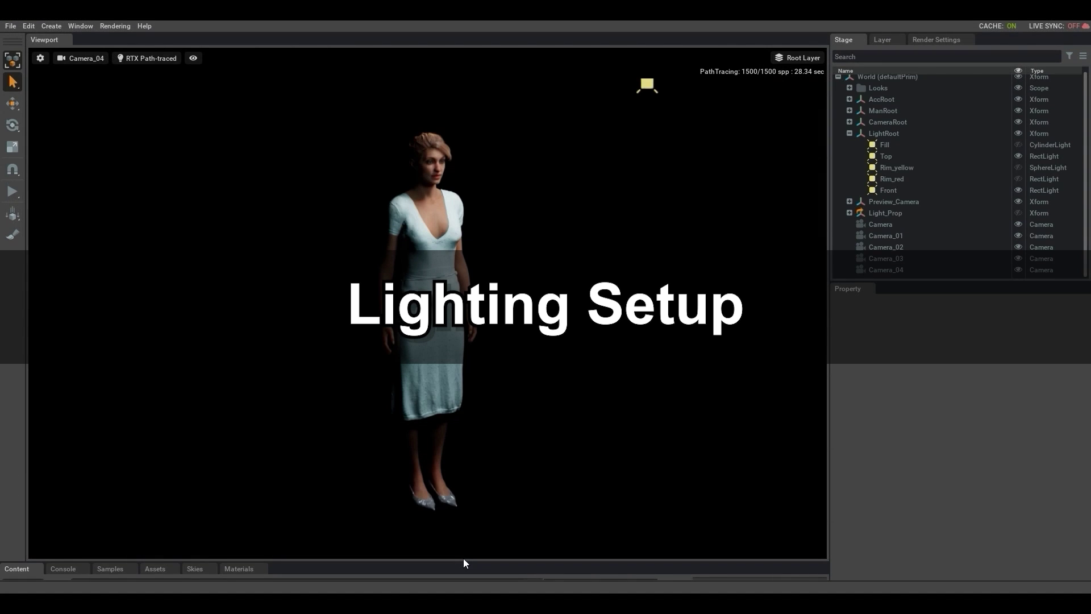
drag(470, 563, 511, 421)
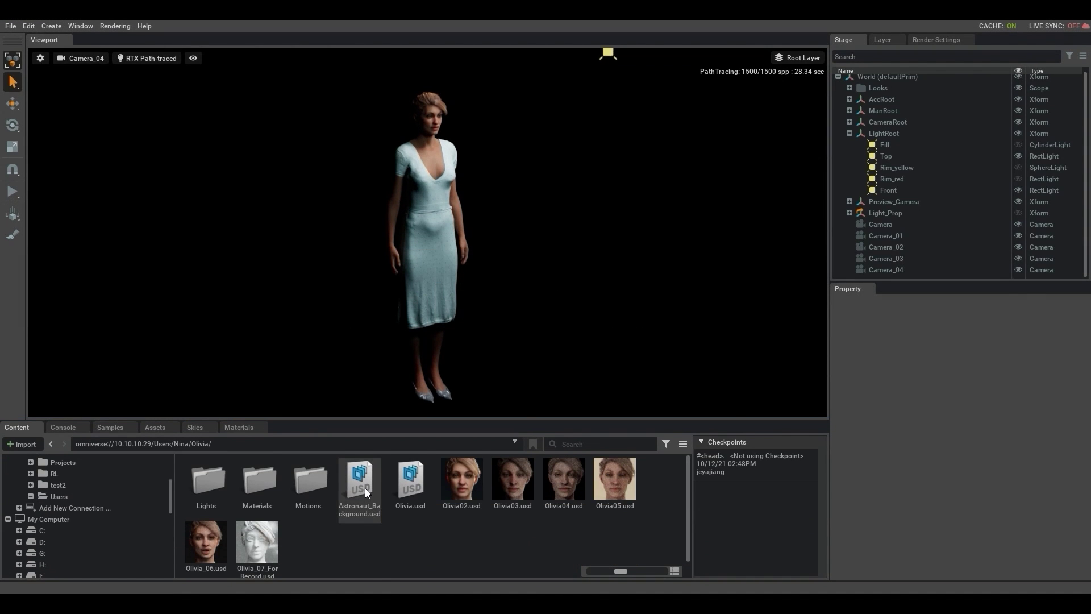
drag(1016, 289, 981, 397)
drag(366, 500, 943, 343)
drag(486, 419, 488, 525)
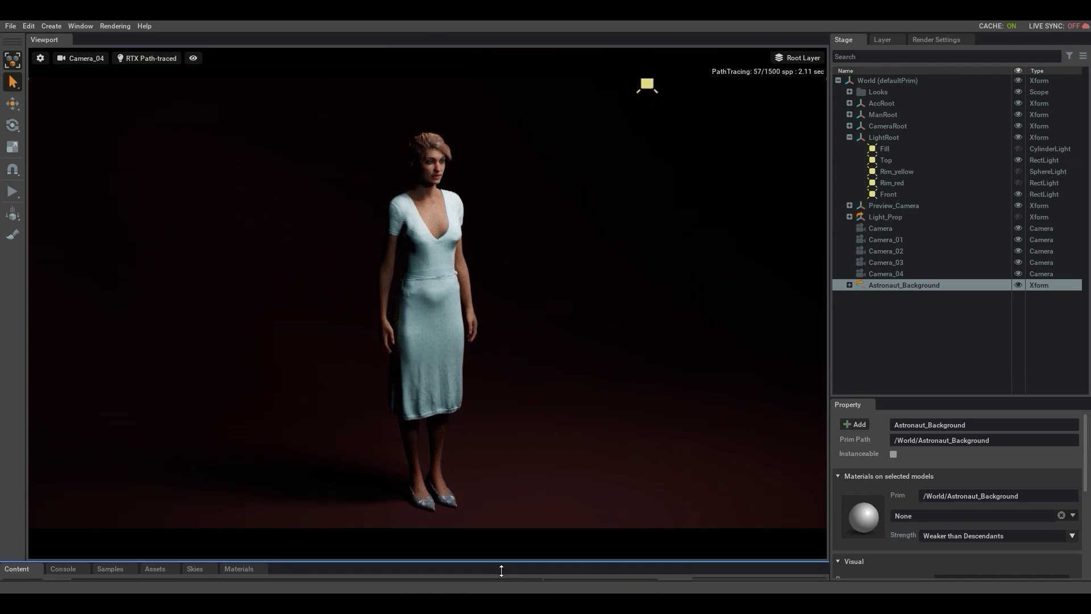
Step: Select the Backdrop material under Astronaut_Background's Looks
click(850, 284)
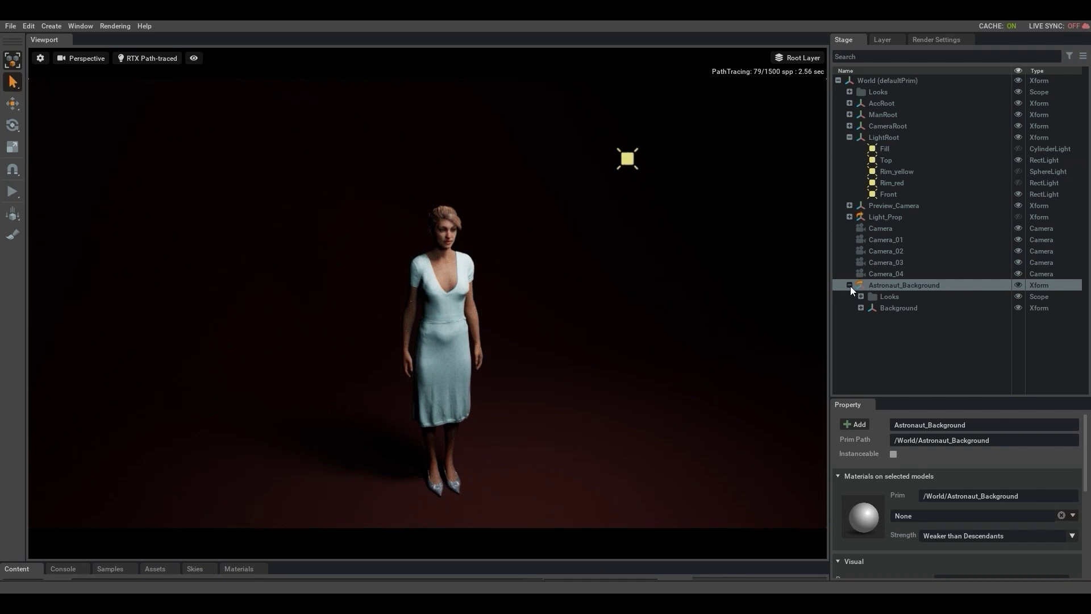
click(860, 296)
scroll(858, 339, down, 2)
click(932, 351)
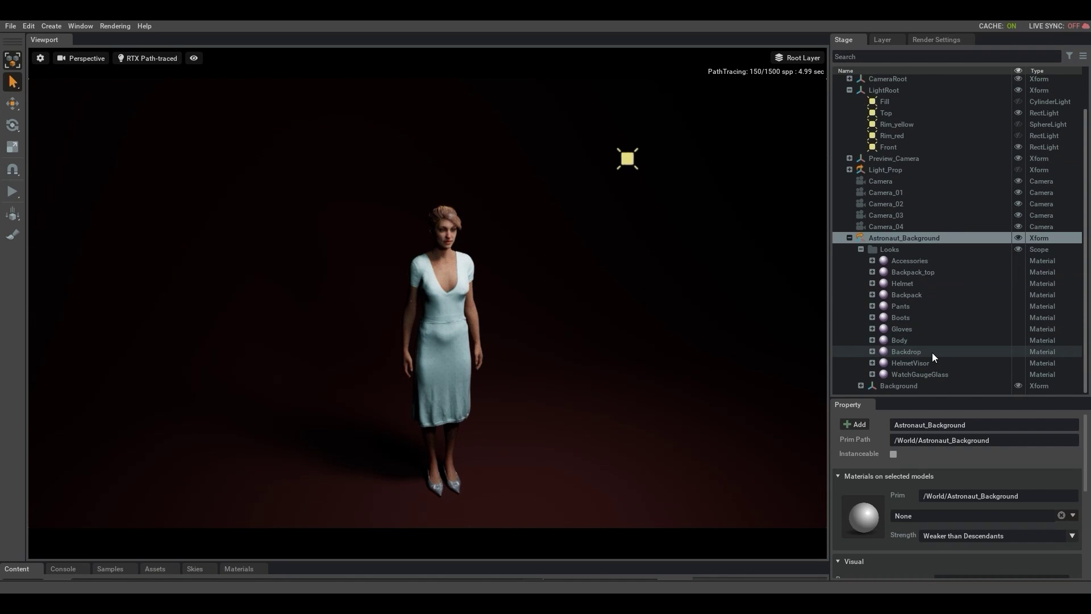
scroll(878, 503, down, 5)
scroll(878, 503, down, 1)
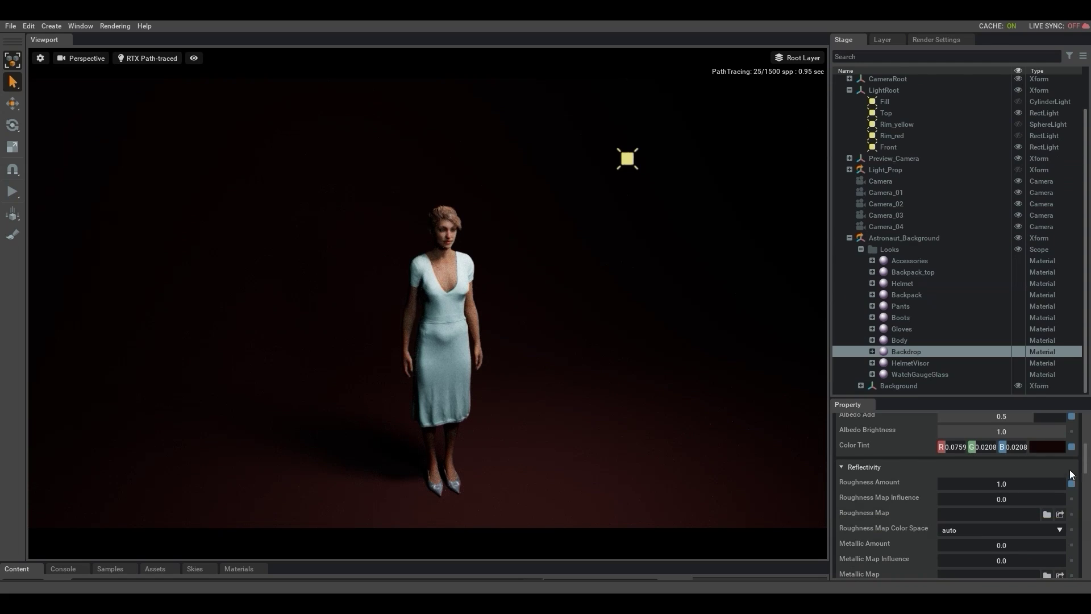
Step: Try white and red backdrop tints, then settle on dark grey #1E1919
click(1046, 450)
drag(909, 280, 903, 266)
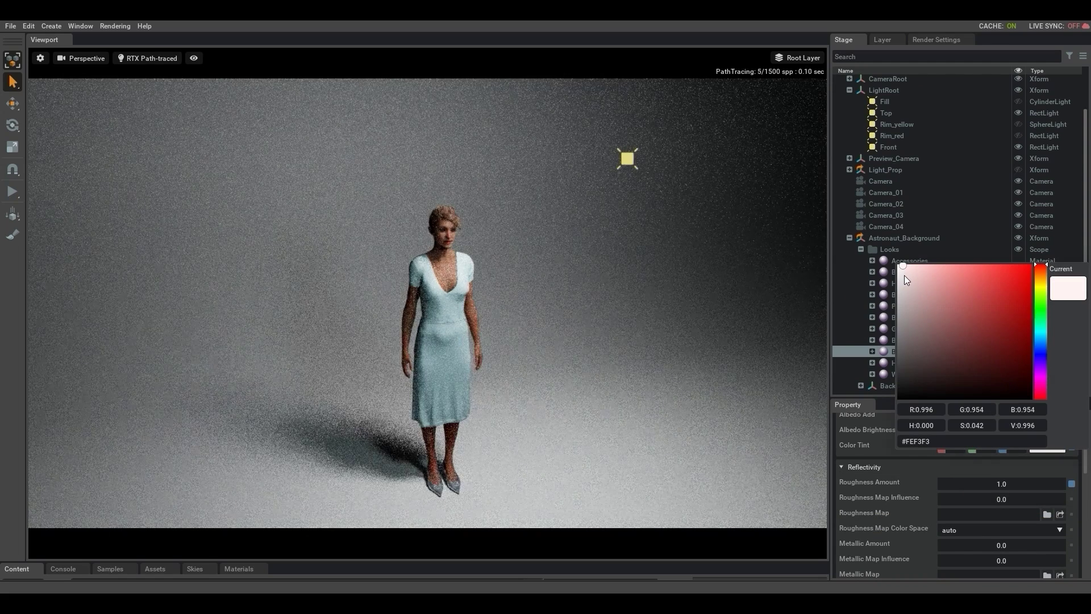
click(973, 278)
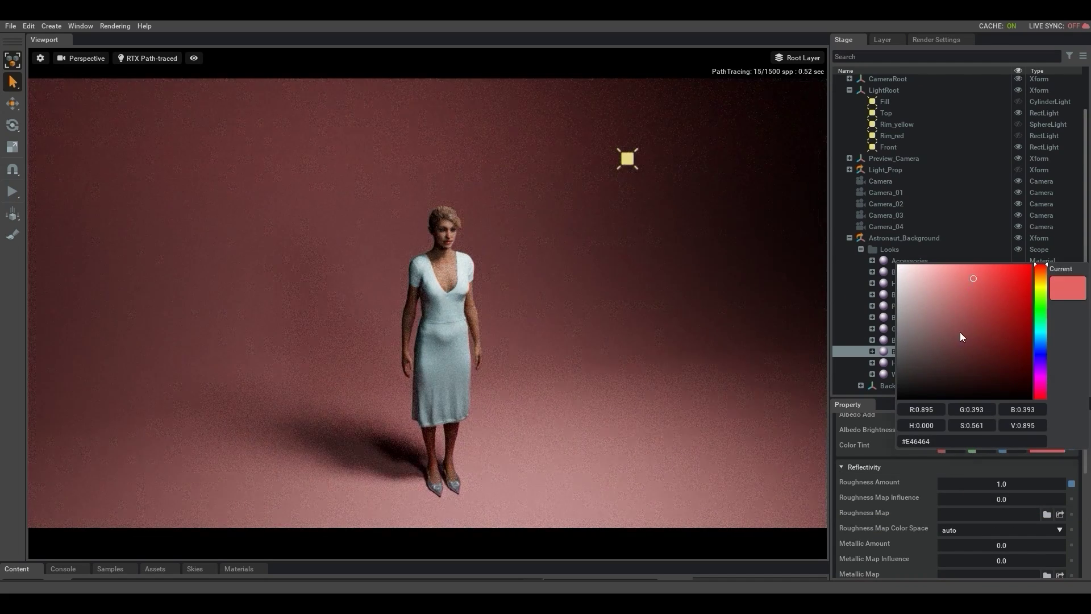
drag(908, 270, 918, 381)
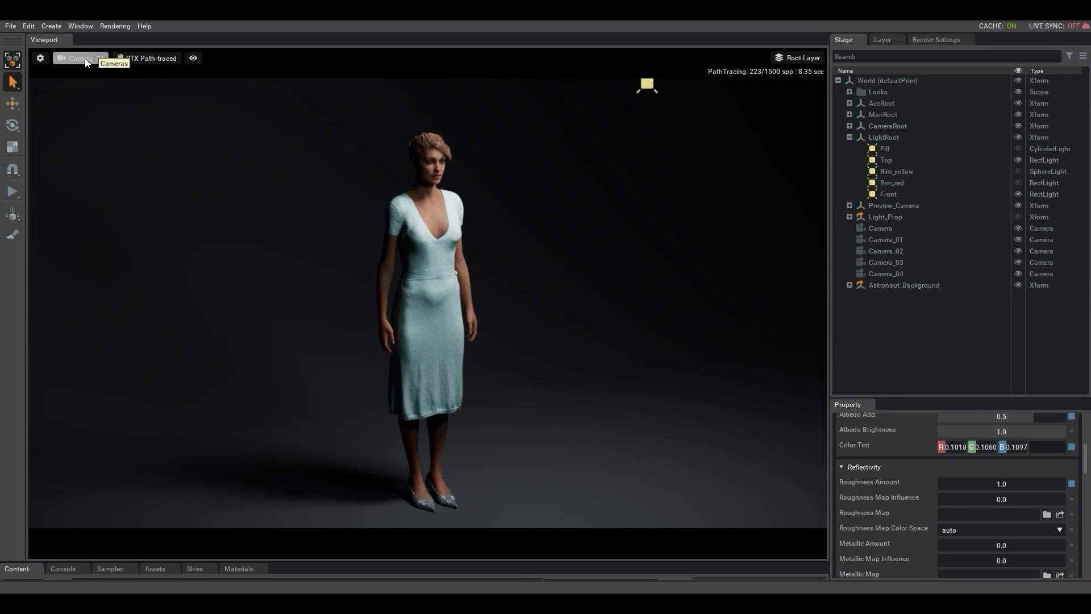
Step: Switch the viewport to Camera_03 for a face view
click(85, 59)
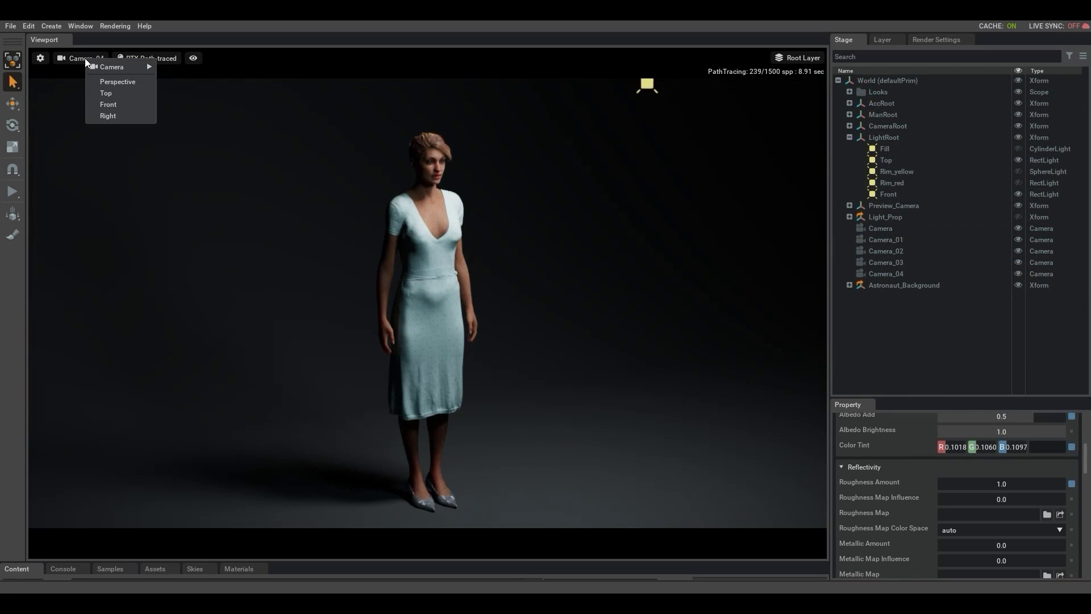
mouse_move(119, 67)
click(188, 181)
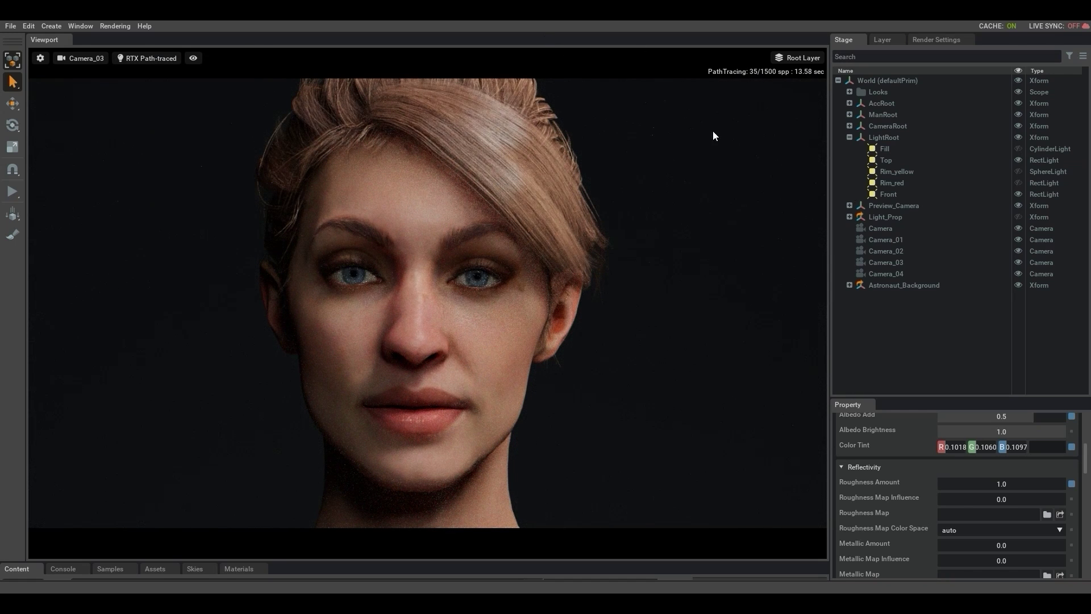
Step: Toggle the Top and Front lights off and back on, then turn on Rim_red
click(1018, 160)
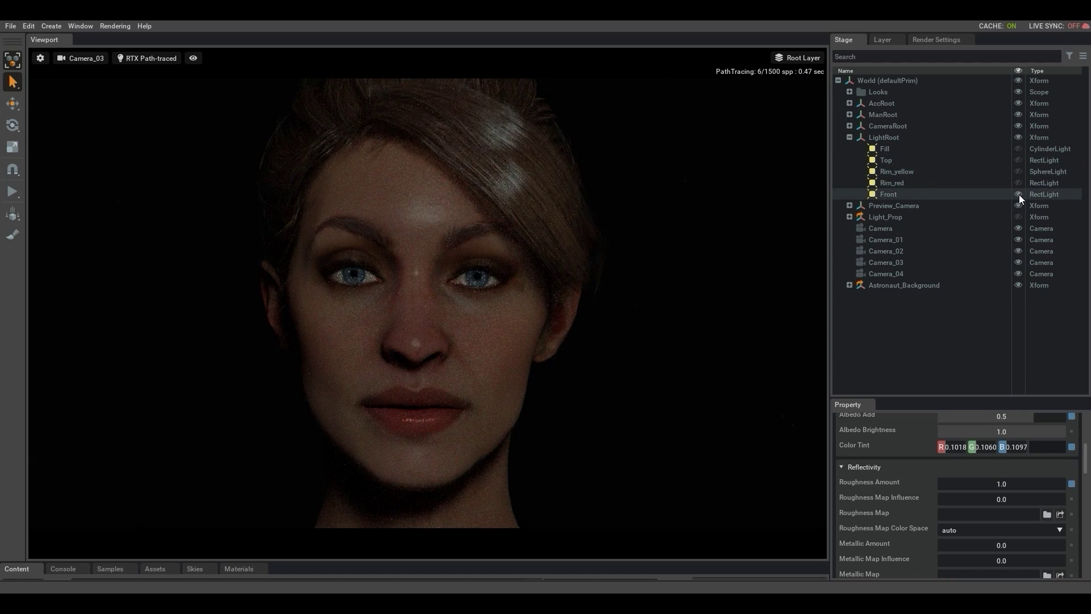
click(1018, 194)
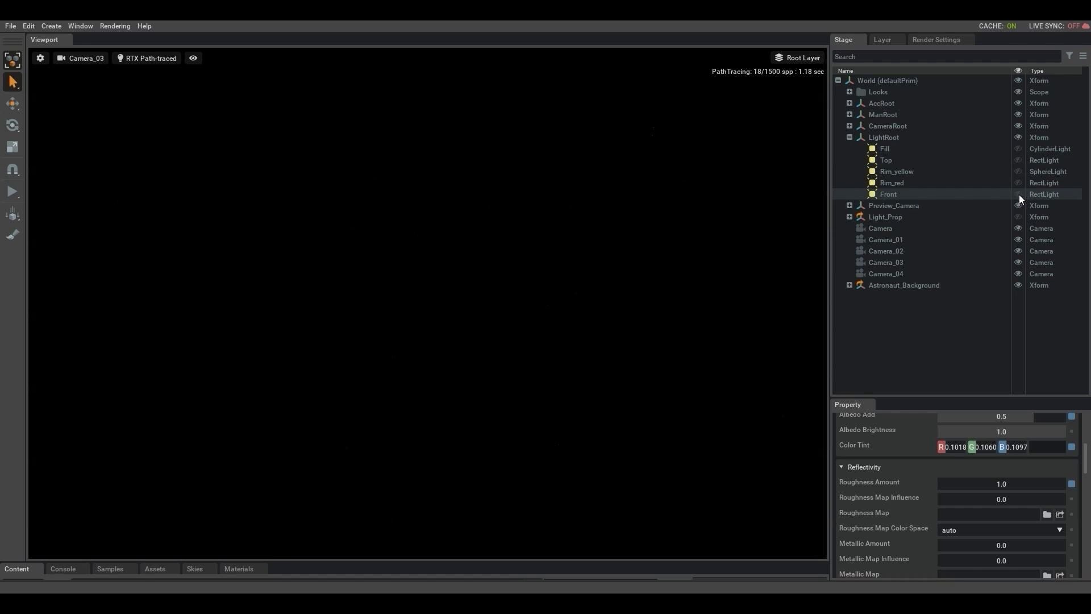
click(1018, 194)
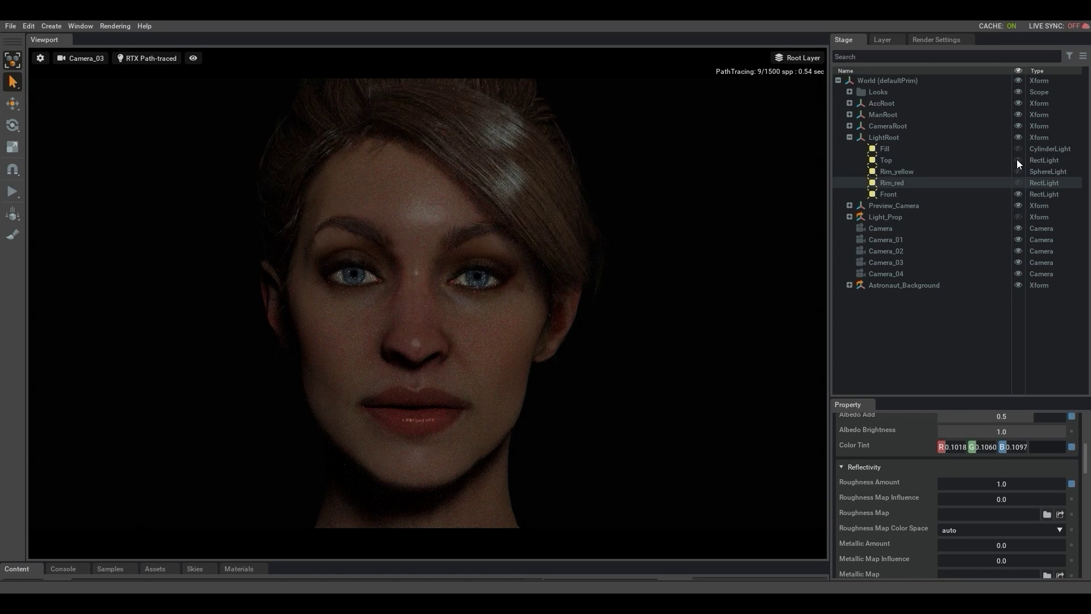
click(1018, 160)
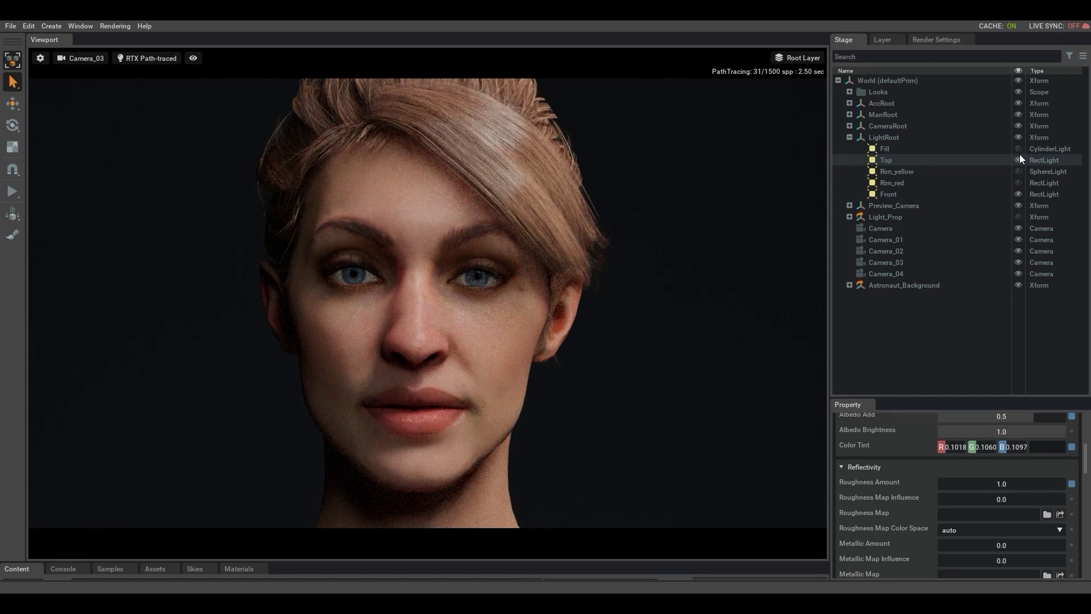
click(1018, 182)
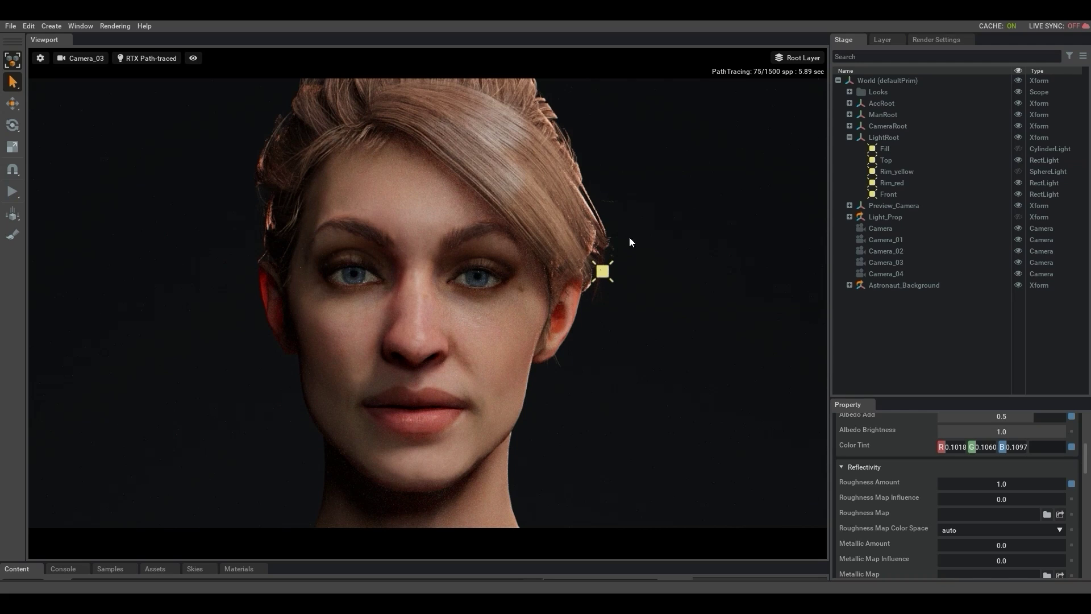
Step: Turn on the Rim_yellow light and the white reflector Plane, orbiting around the woman
click(1017, 172)
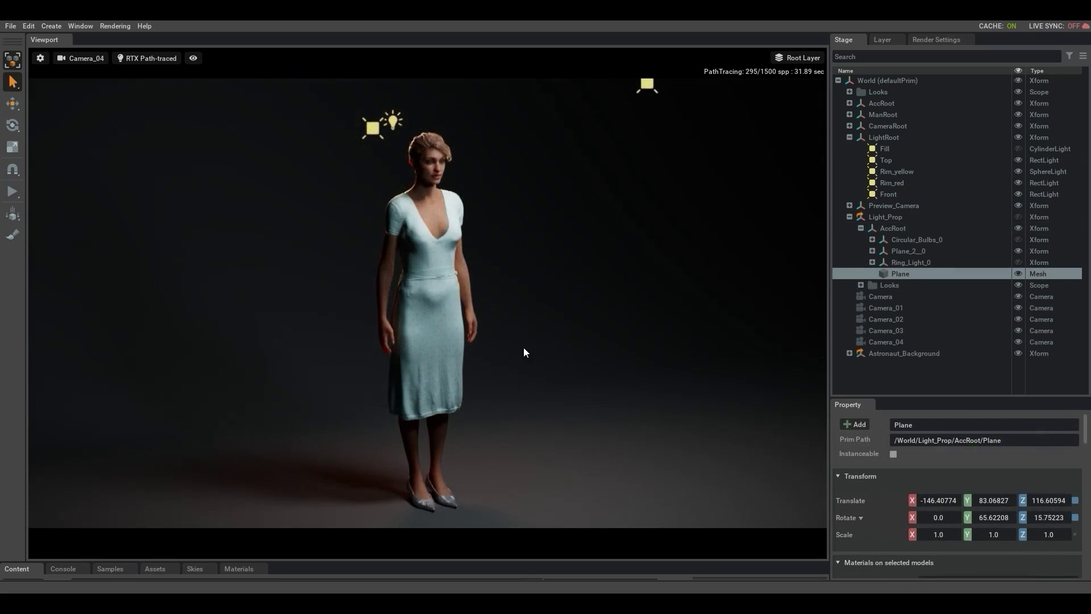
alt+drag(526, 353, 432, 349)
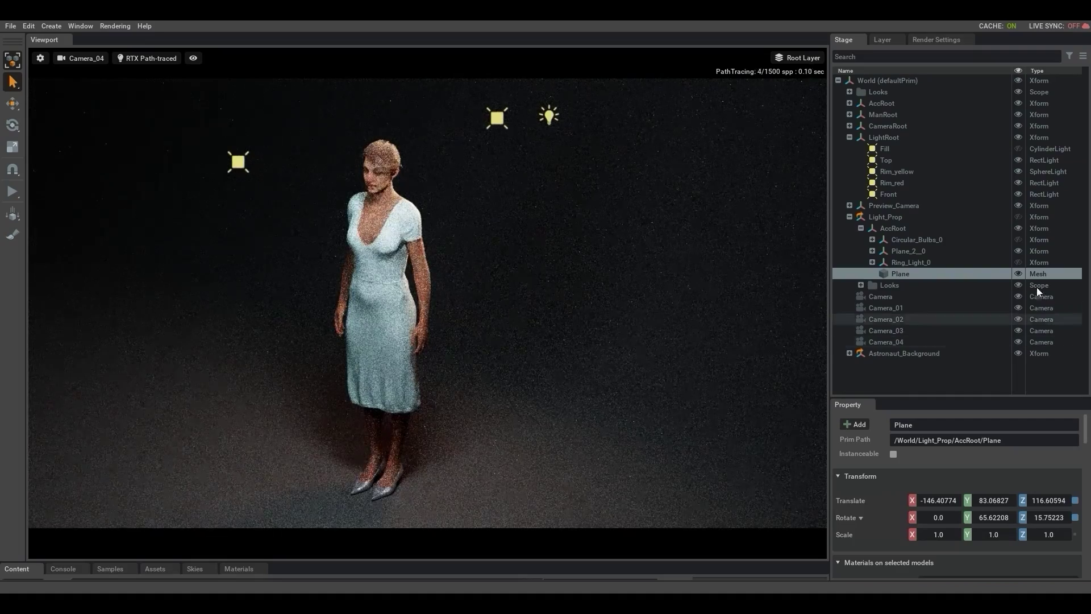
click(1018, 274)
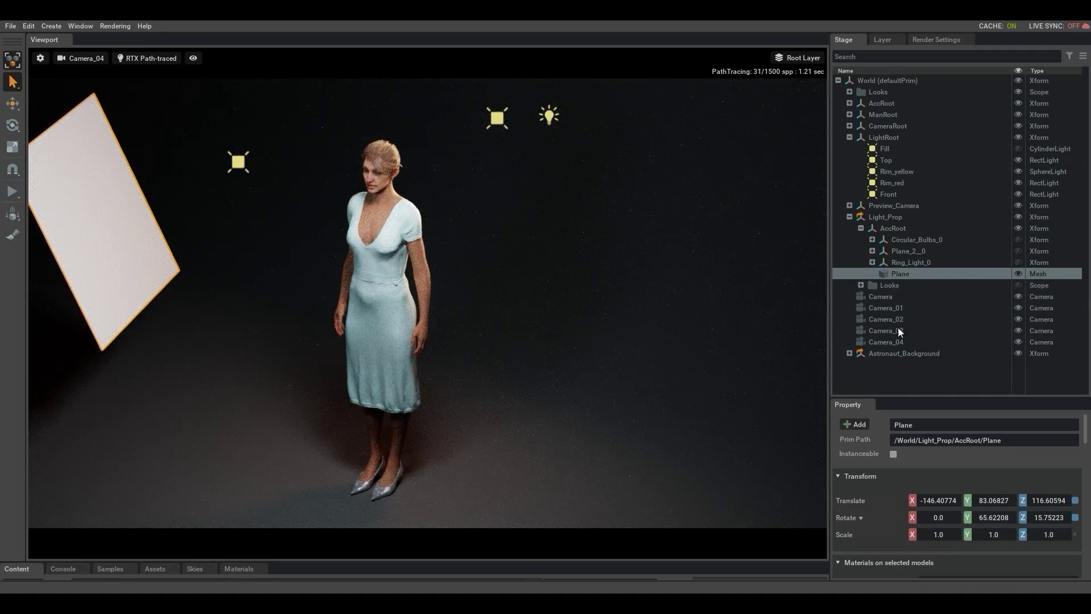
mouse_move(554, 314)
alt+mouse_down()
mouse_move(665, 341)
mouse_move(607, 344)
mouse_move(733, 339)
mouse_move(198, 311)
alt+mouse_up()
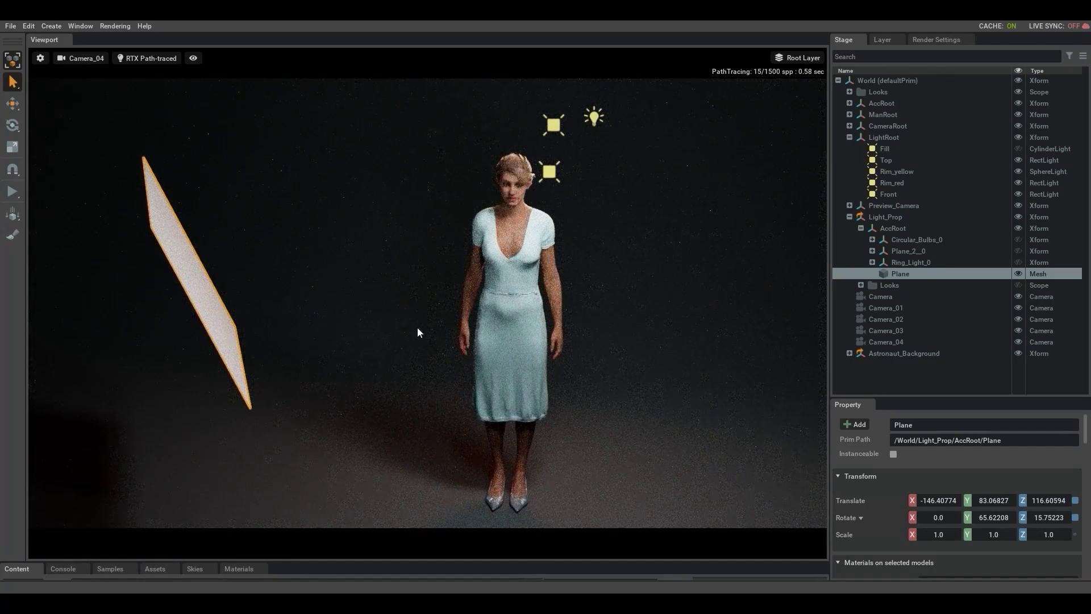
middle_drag(565, 336, 608, 324)
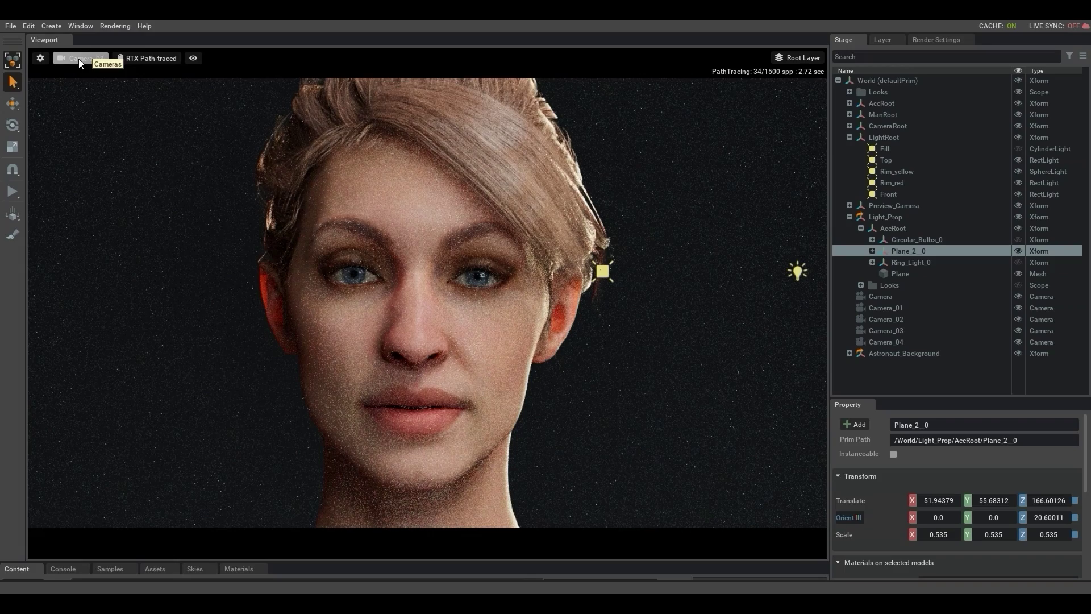
Step: Switch the viewport to Camera_04 and orbit it to a new angle
click(80, 62)
mouse_move(98, 70)
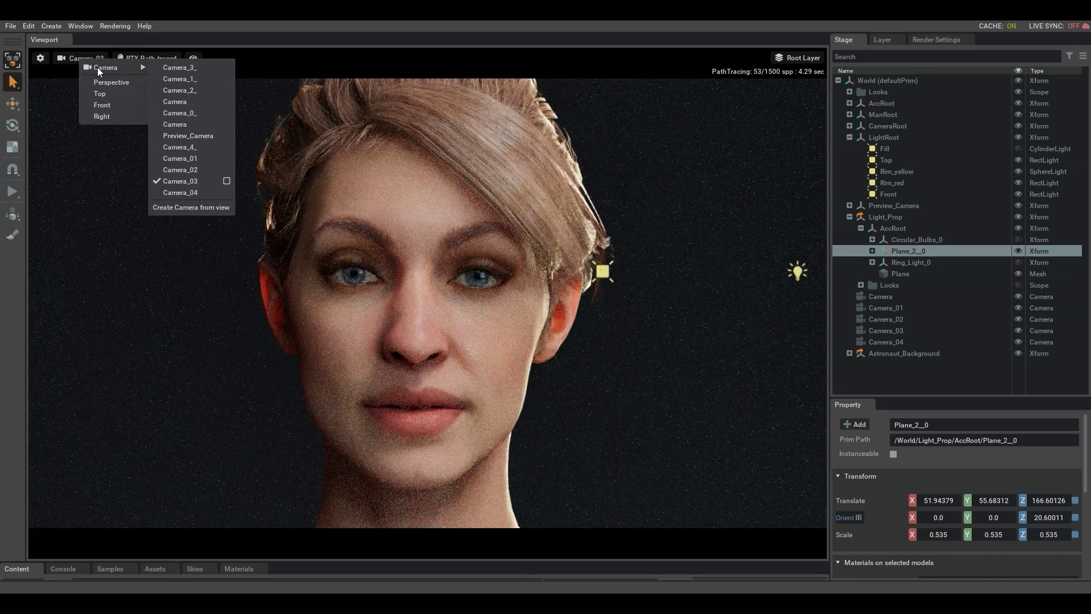
click(188, 193)
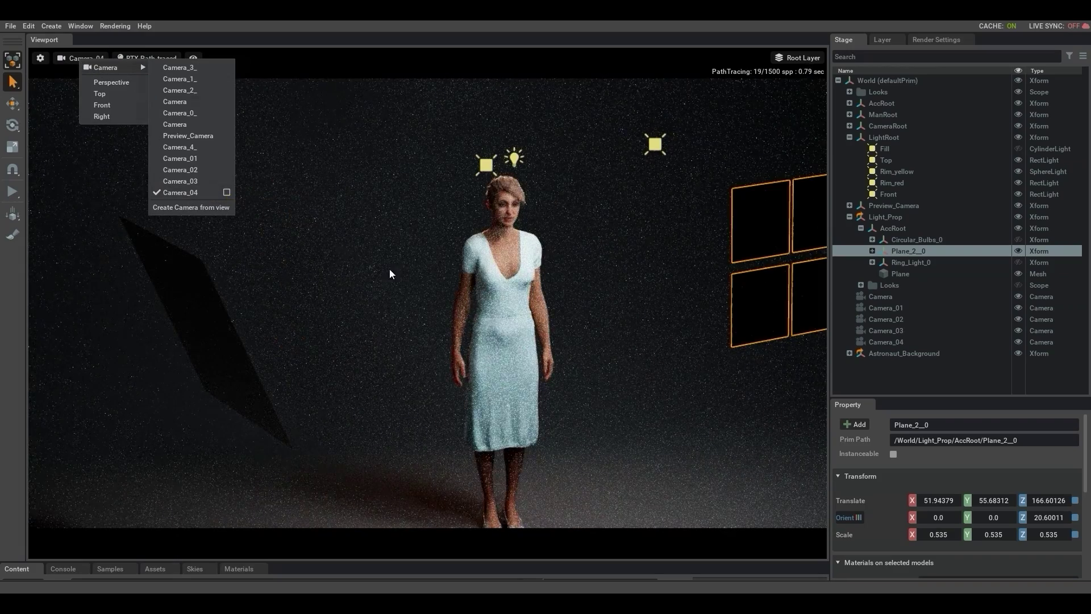
alt+drag(484, 309, 666, 309)
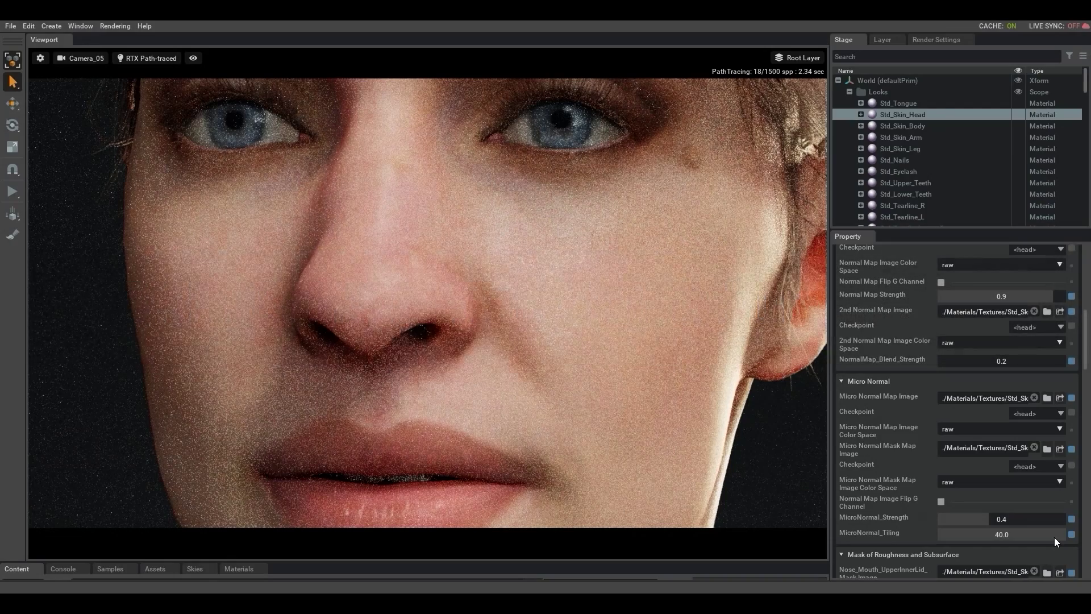
Step: Set Std_Skin_Head's MicroNormal_Tiling to 2 and MicroNormal_Strength to 1
double_click(1000, 536)
text(2)
key(Return)
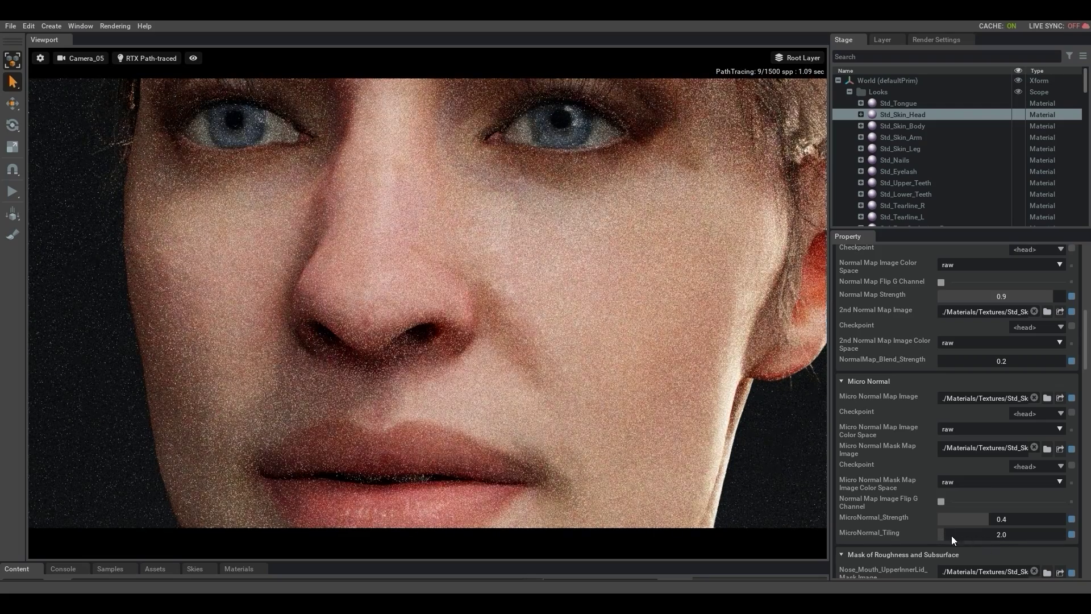
double_click(1004, 519)
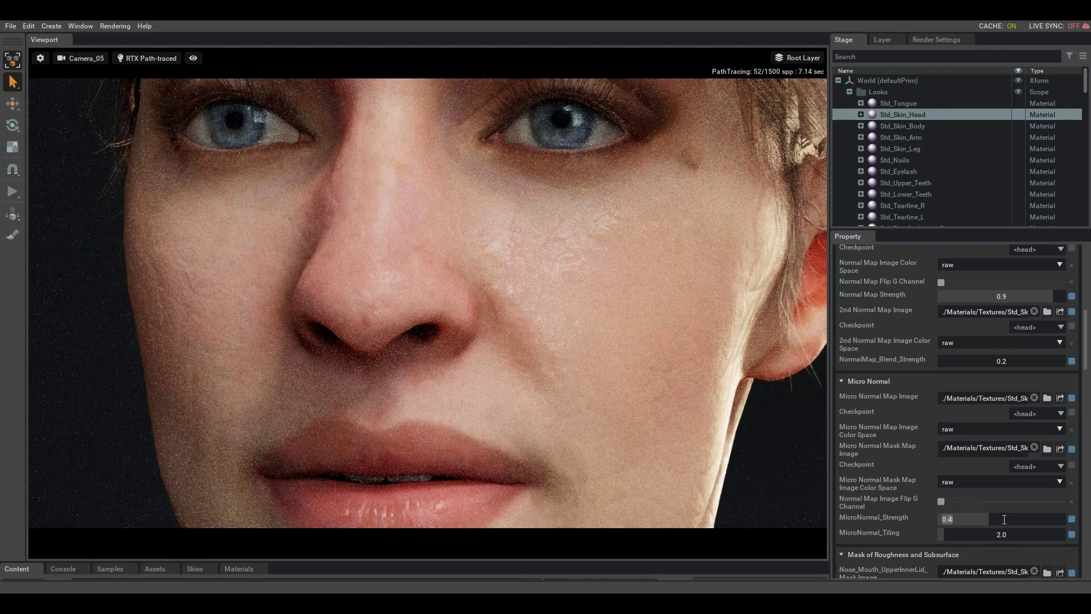
text(1)
key(Return)
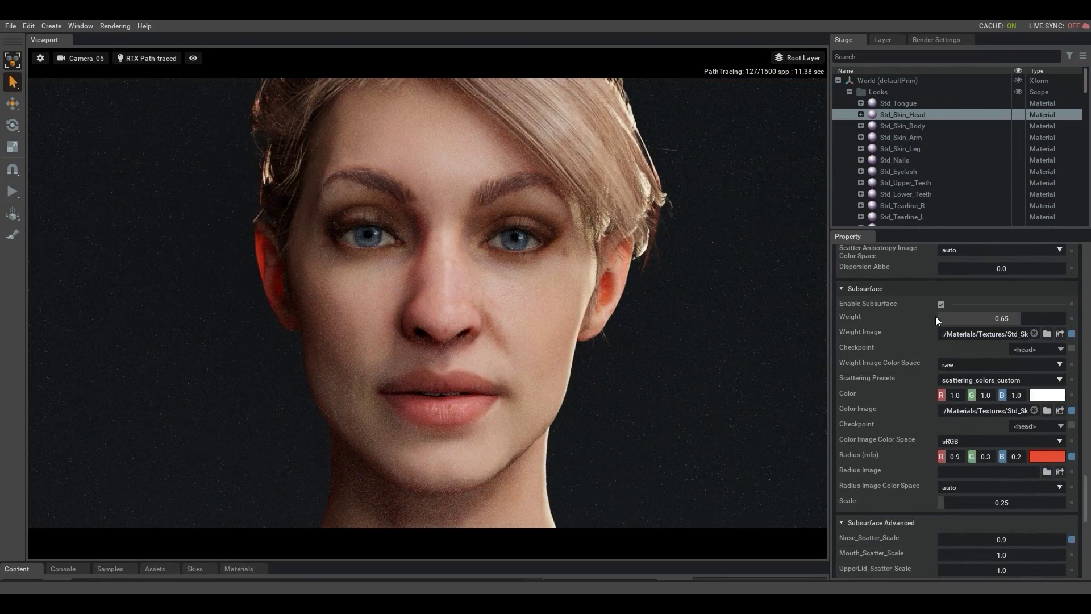
click(941, 304)
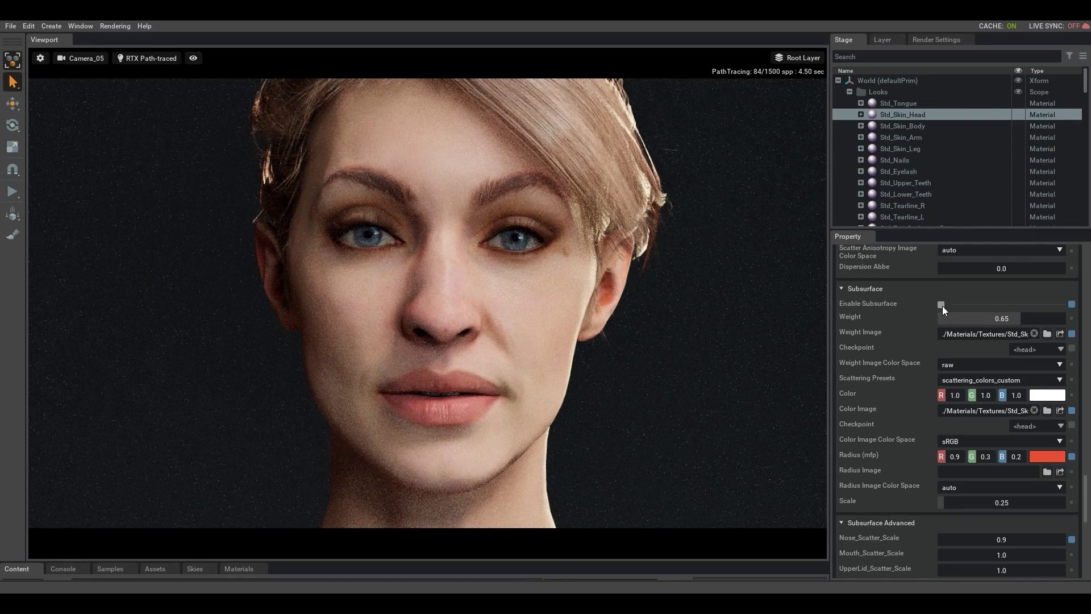
click(940, 305)
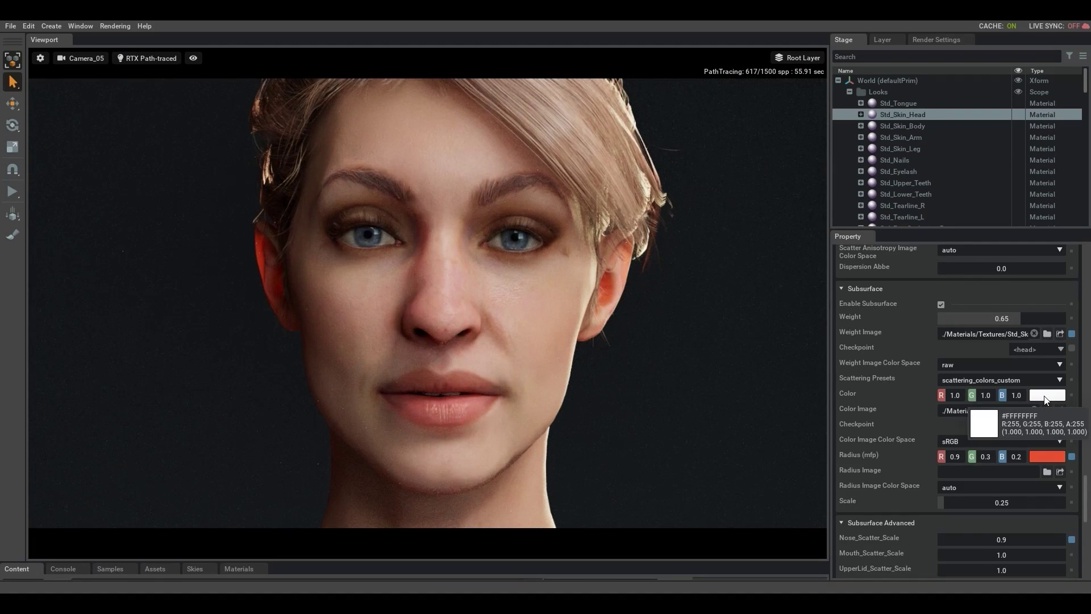
click(1045, 395)
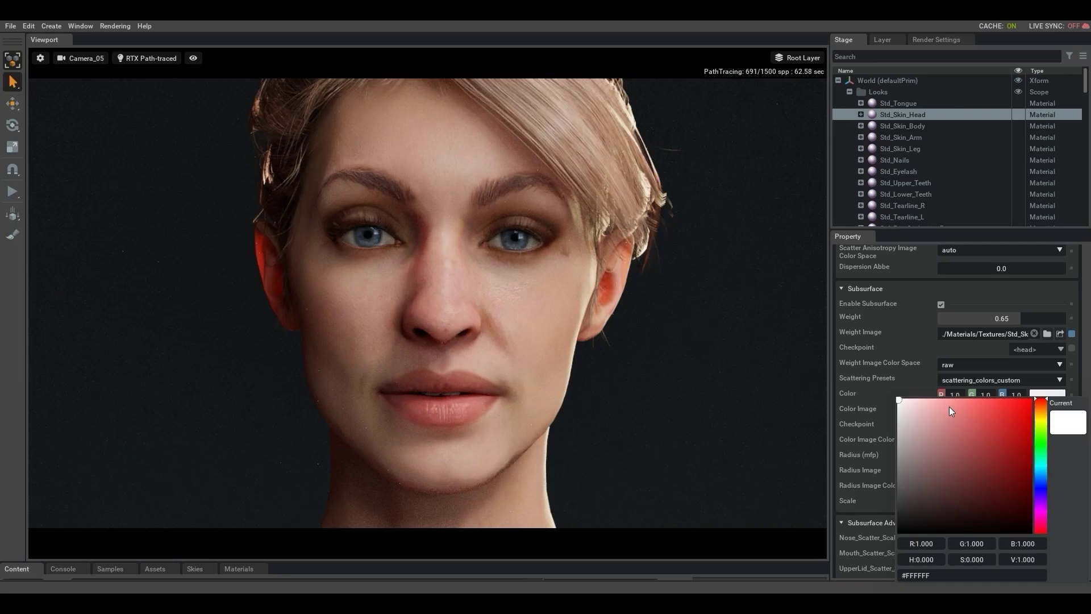
drag(948, 406, 996, 408)
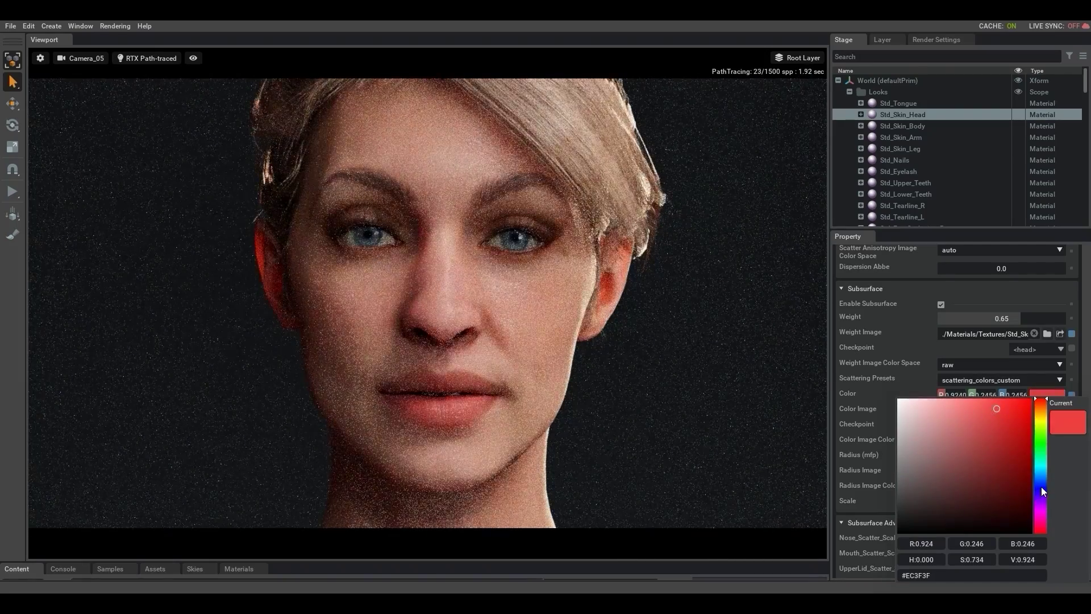
click(1040, 487)
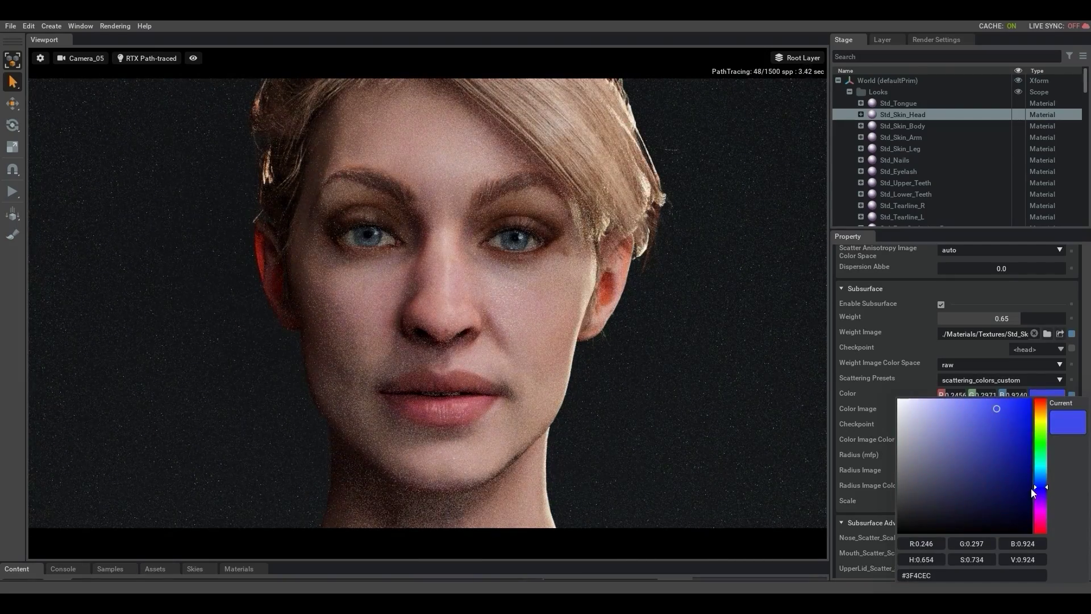
click(1042, 439)
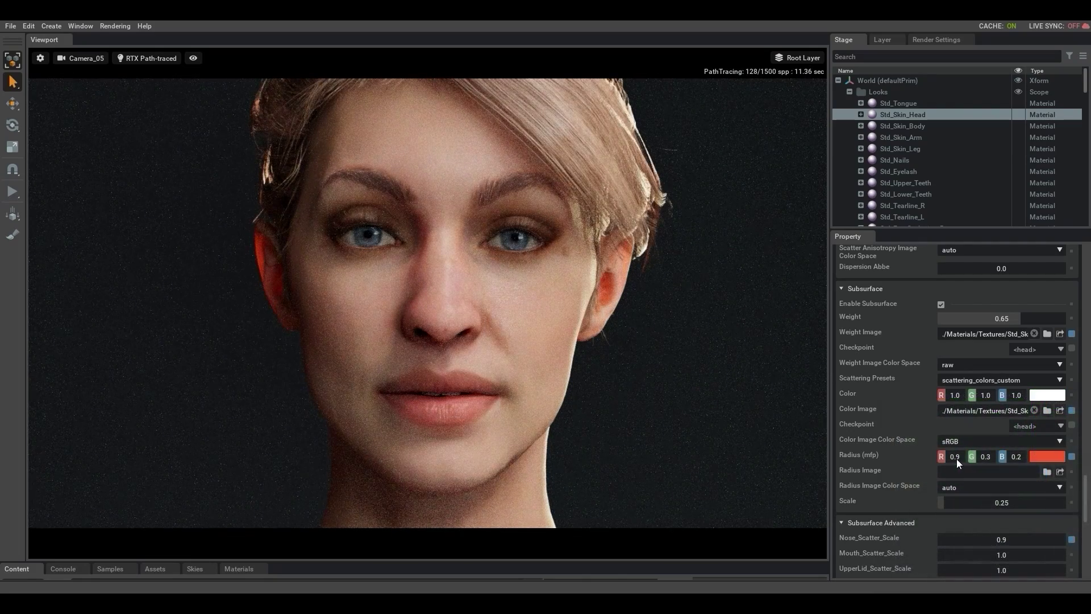
click(955, 458)
key(BackSpace)
key(BackSpace)
key(BackSpace)
text(2)
key(Return)
text(5)
key(Return)
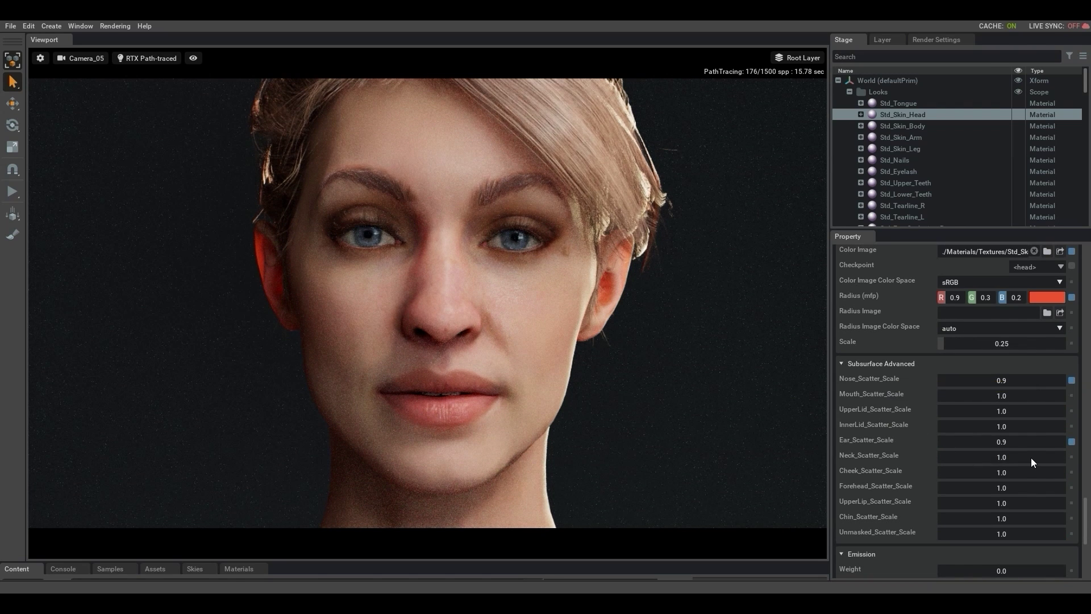
double_click(1001, 441)
text(0.2)
key(Return)
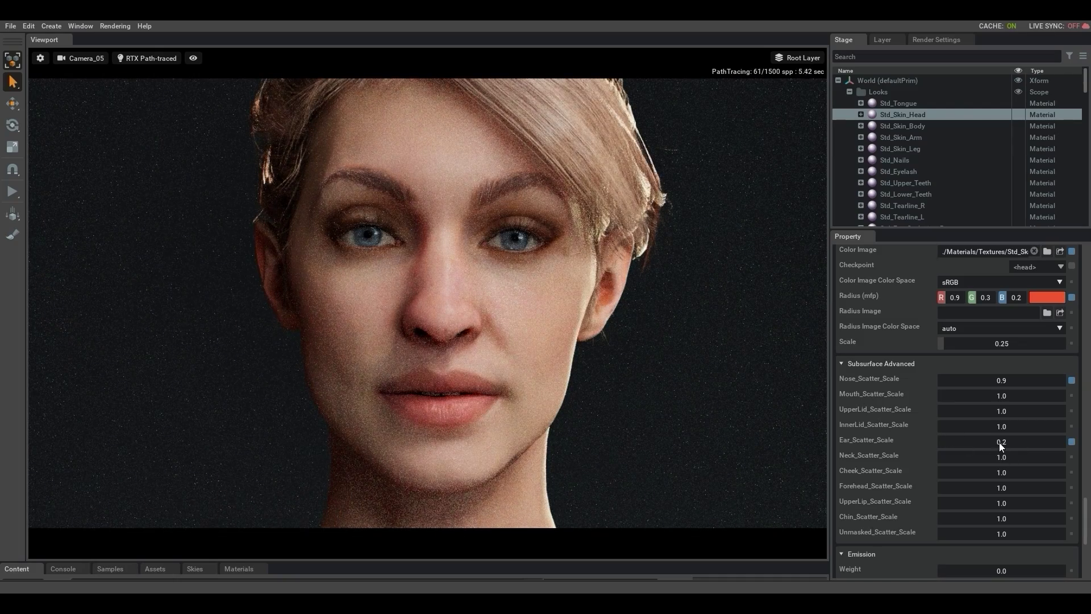
double_click(998, 442)
text(0.9)
key(Return)
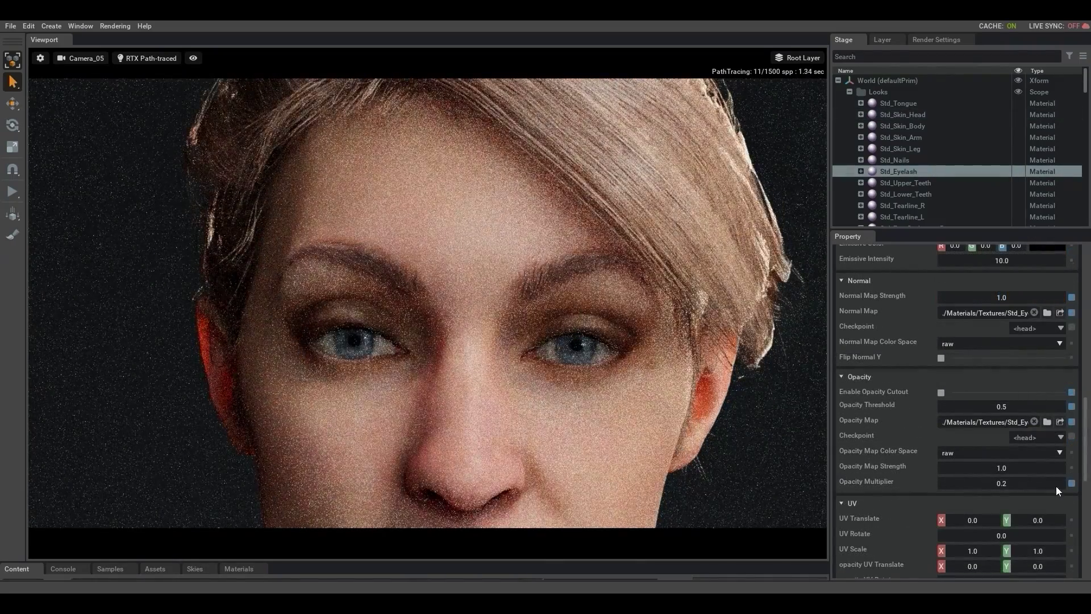
Step: Set the Std_Eyelash opacity multiplier to 0.7
double_click(1004, 485)
text(0.7)
key(Return)
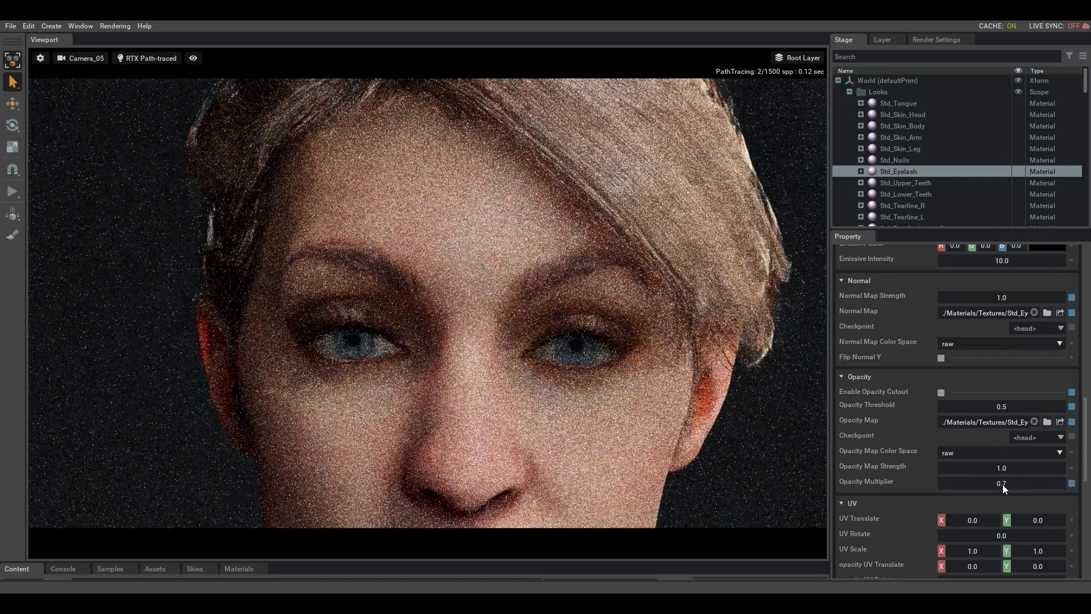
scroll(918, 407, up, 10)
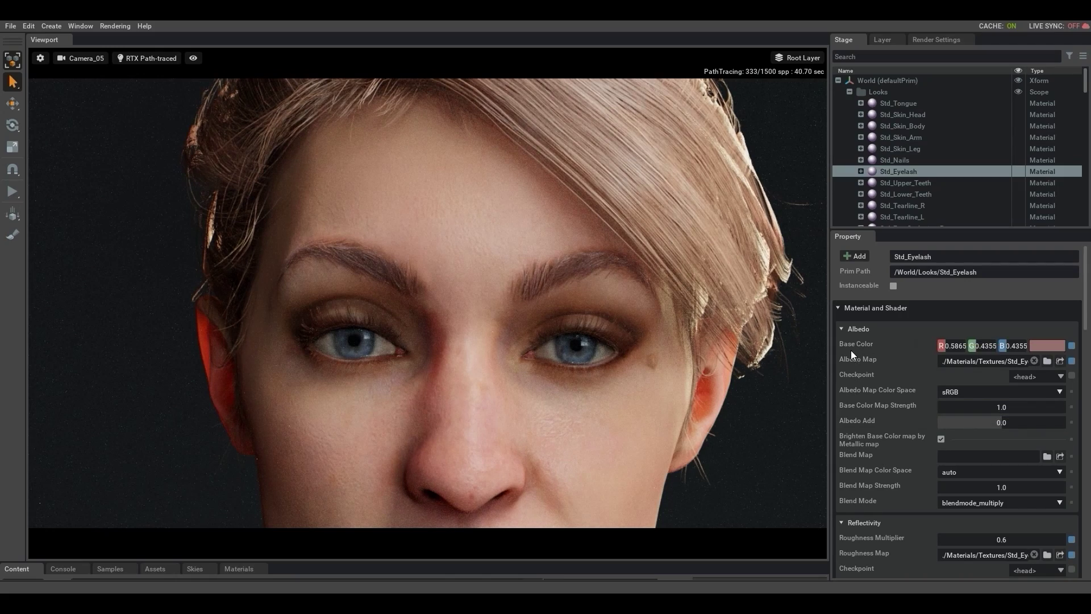
Step: Test cyan and then yellow as the eyelash base colour
click(1047, 346)
click(1020, 362)
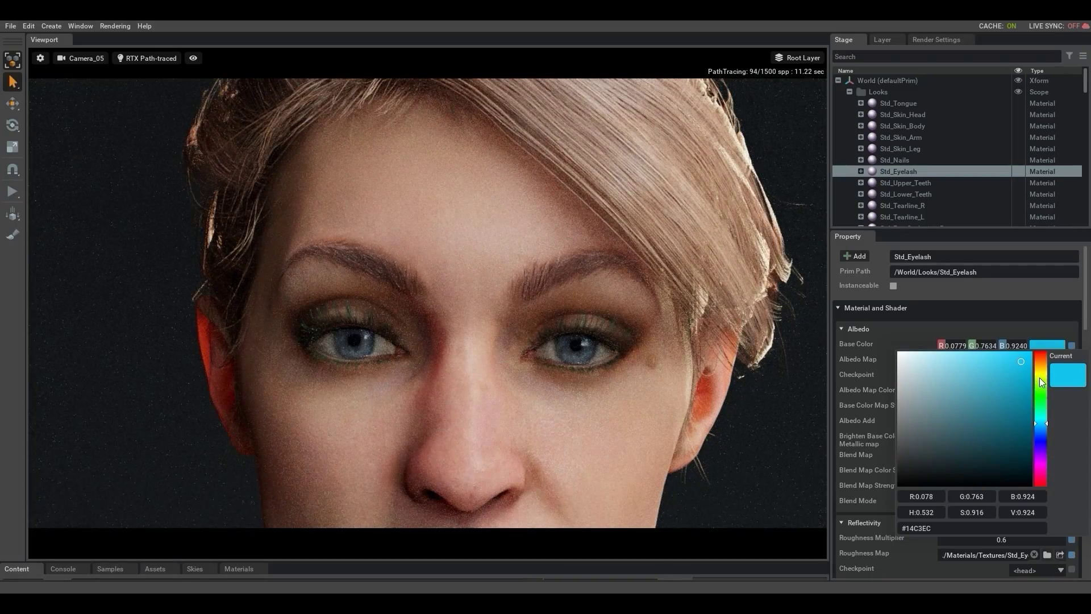
click(1040, 375)
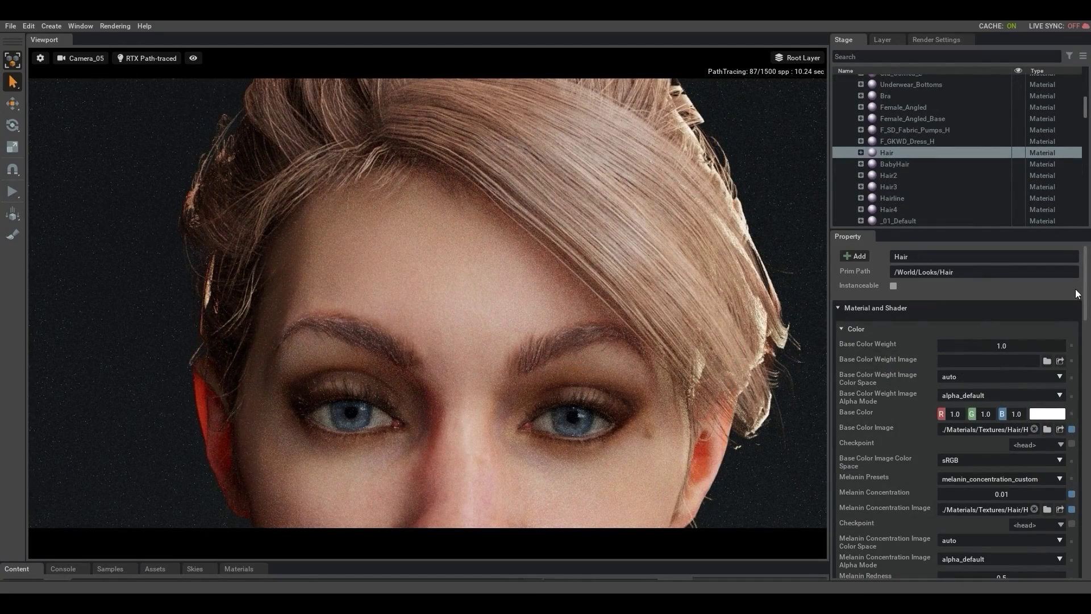
Step: Scroll to the Hair melanin settings and apply the black melanin preset
scroll(1078, 370, down, 3)
scroll(1078, 369, down, 5)
drag(944, 445, 1016, 432)
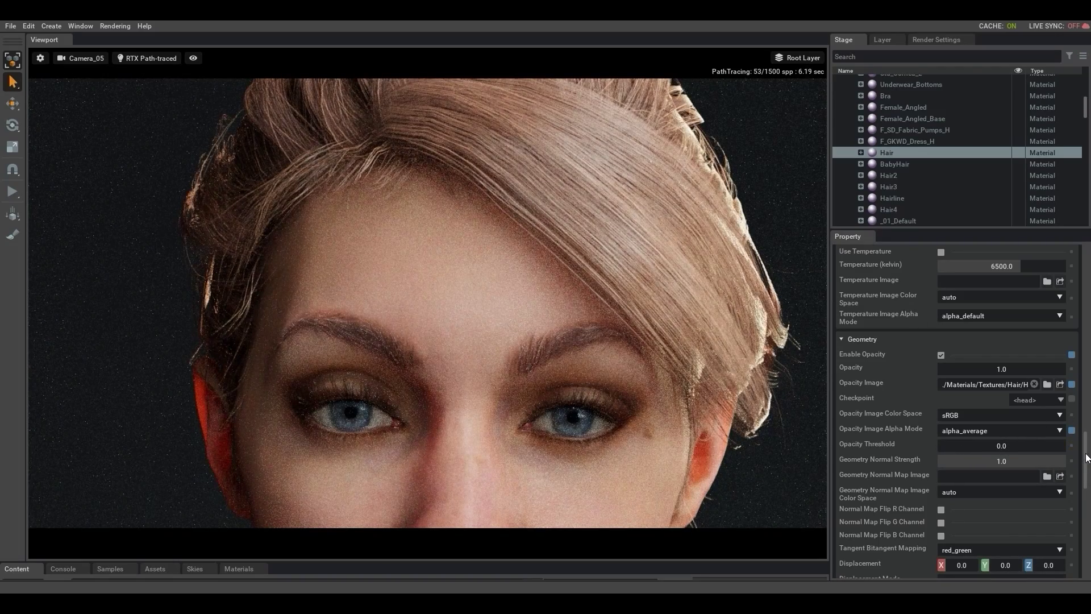
drag(1086, 454, 1085, 271)
scroll(954, 409, down, 3)
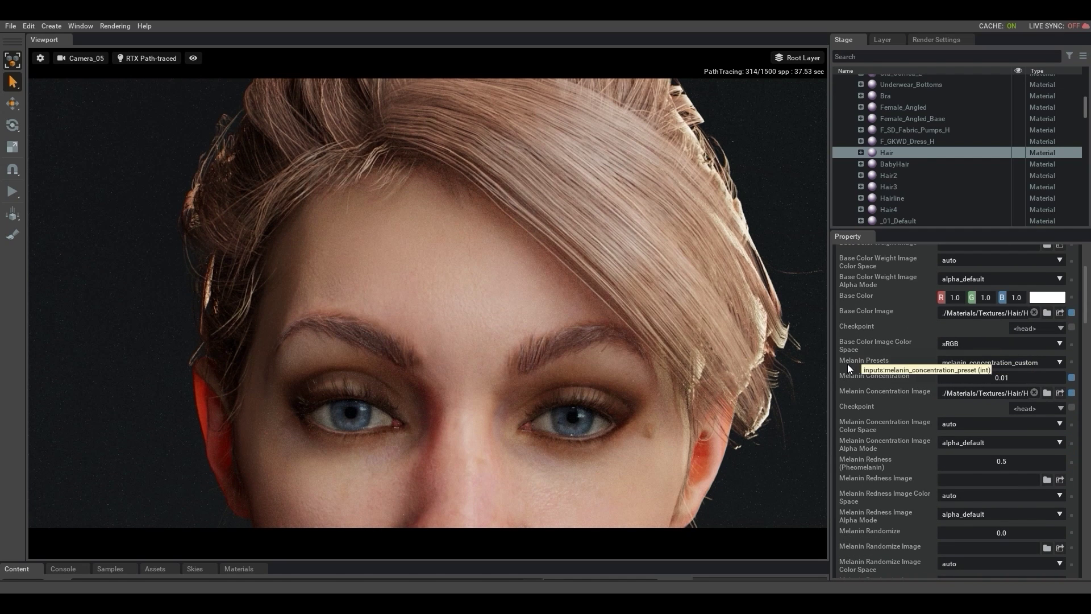
click(1057, 363)
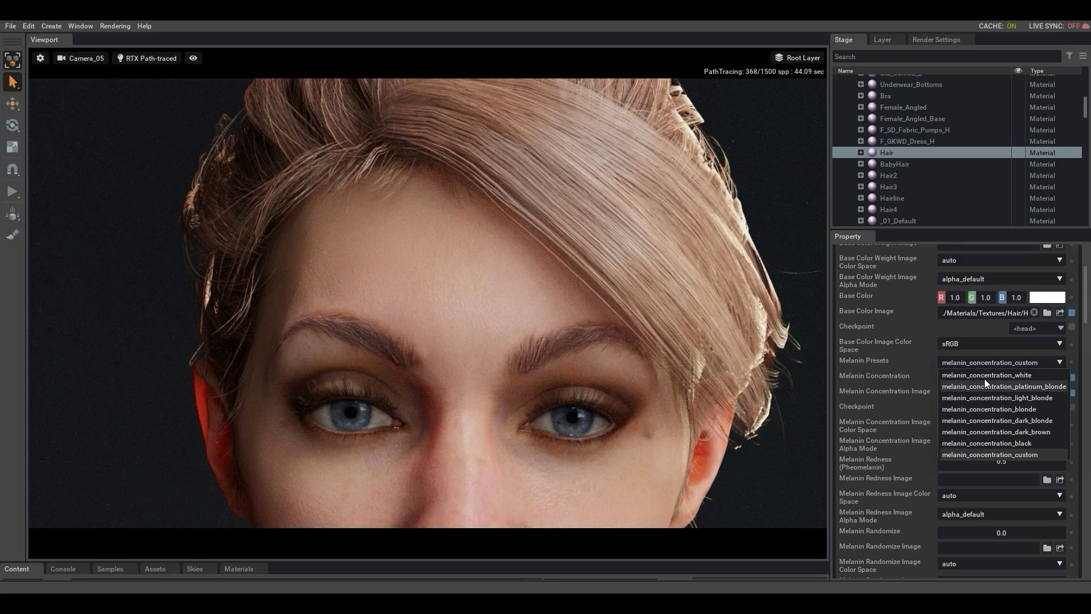
click(976, 444)
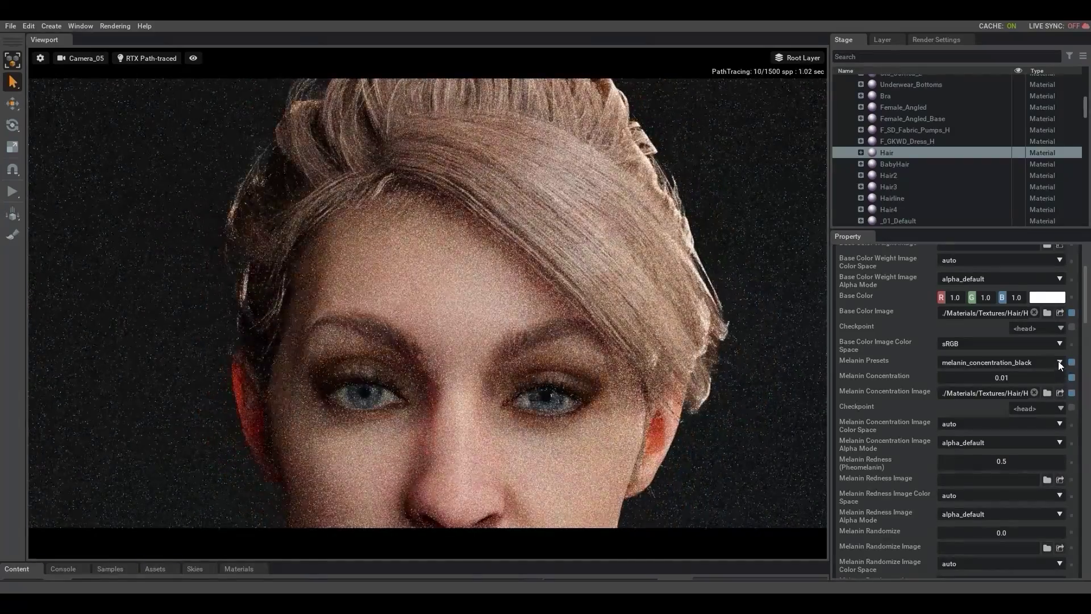
Step: Try the blonde melanin preset, then switch the hair to dark_brown
click(1057, 361)
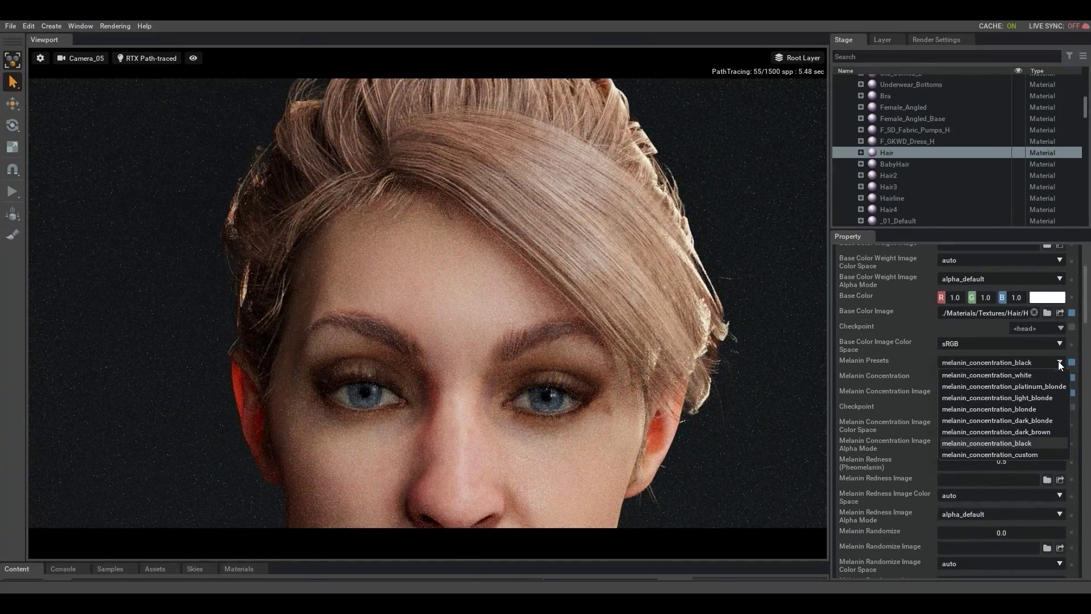
click(1031, 410)
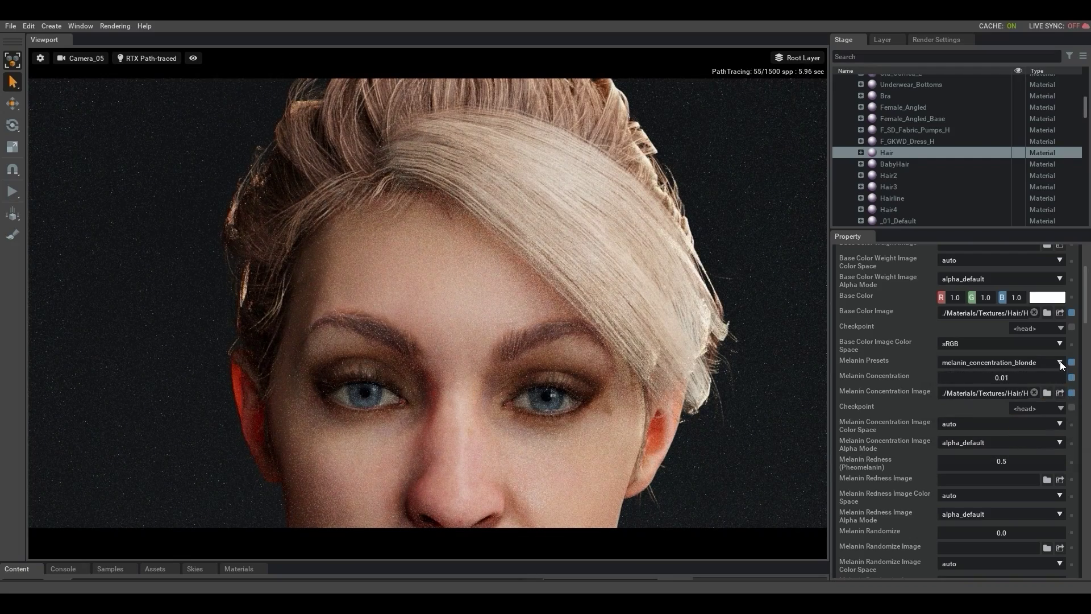
click(1059, 361)
click(1045, 431)
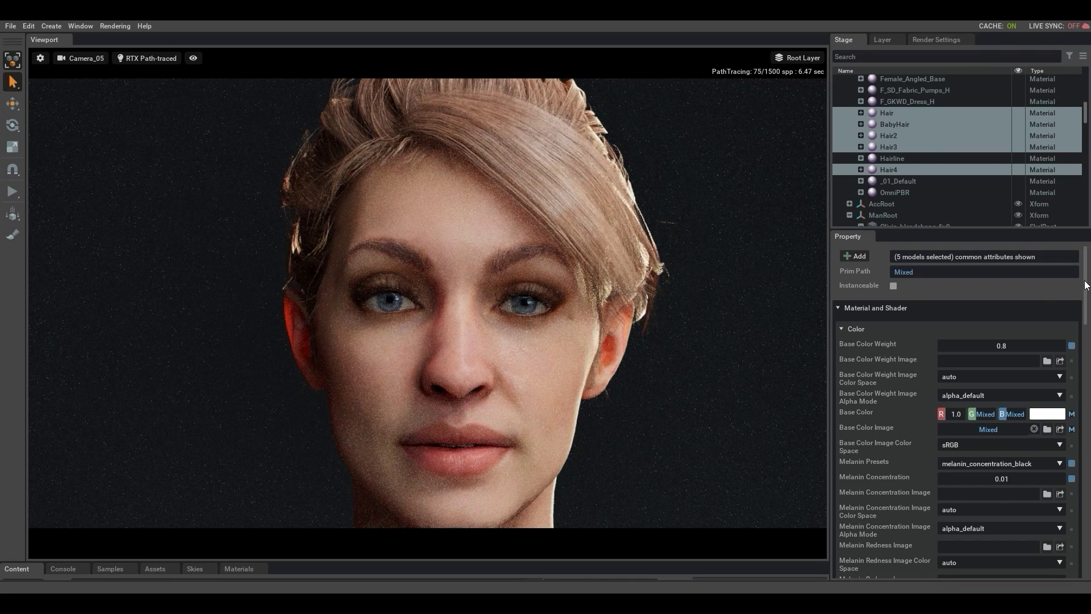
Step: Set the shared hair diffuse weight to 0.2
scroll(1023, 425, down, 10)
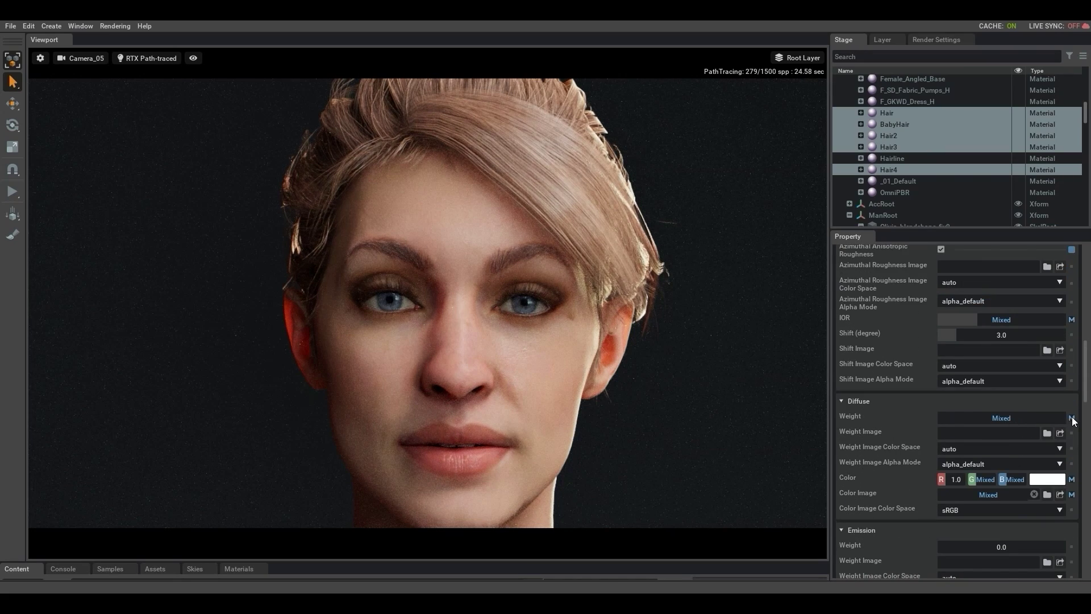
click(1001, 419)
double_click(1002, 419)
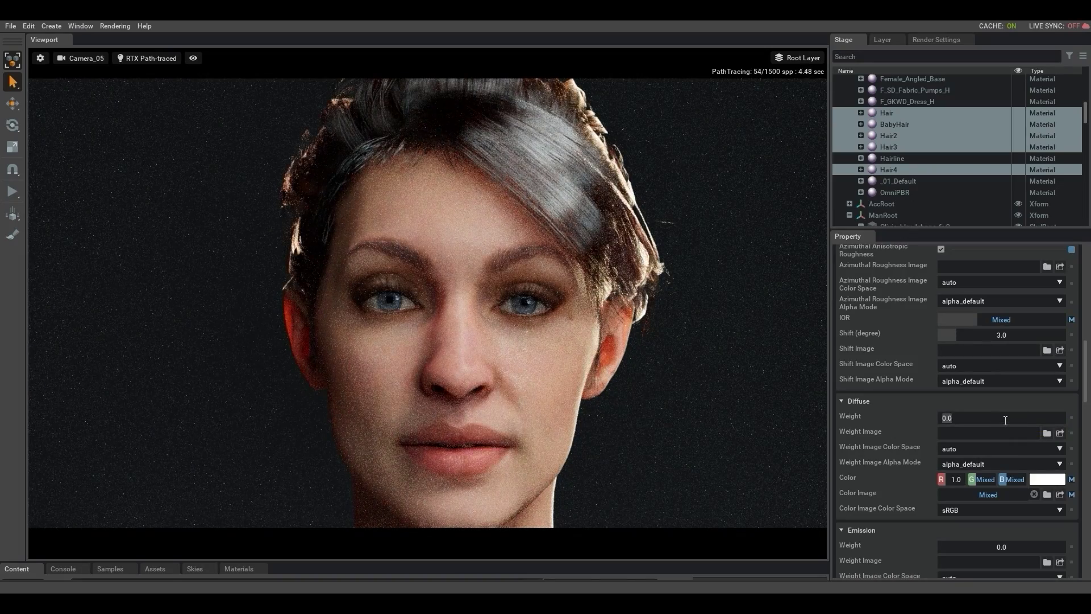
text(0.2)
key(Return)
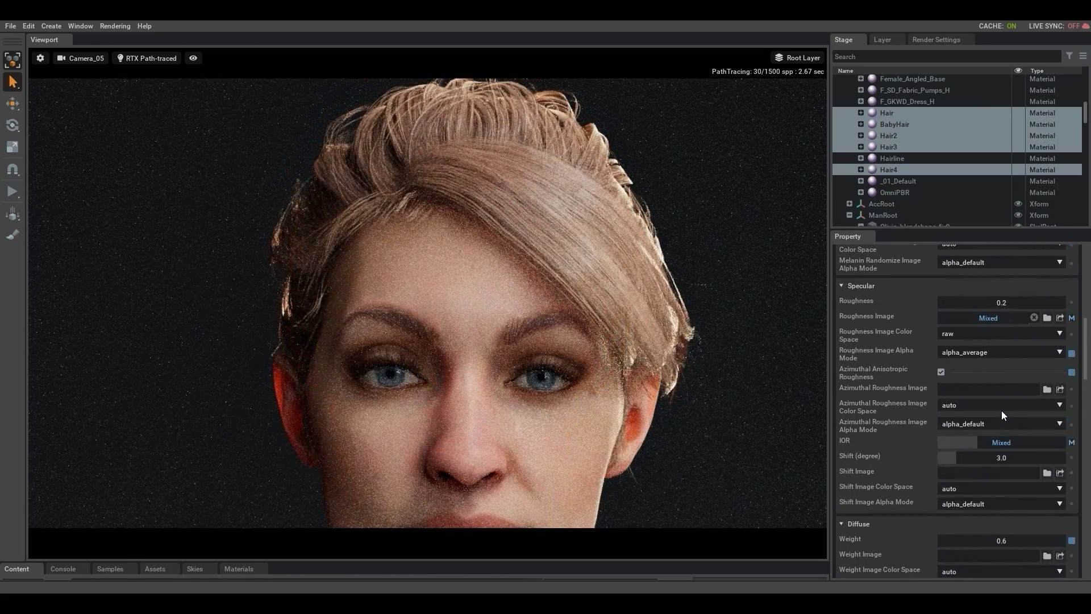
Step: Try hair IOR values of 0.2, 1.0 and then 4.0
double_click(1005, 443)
text(0)
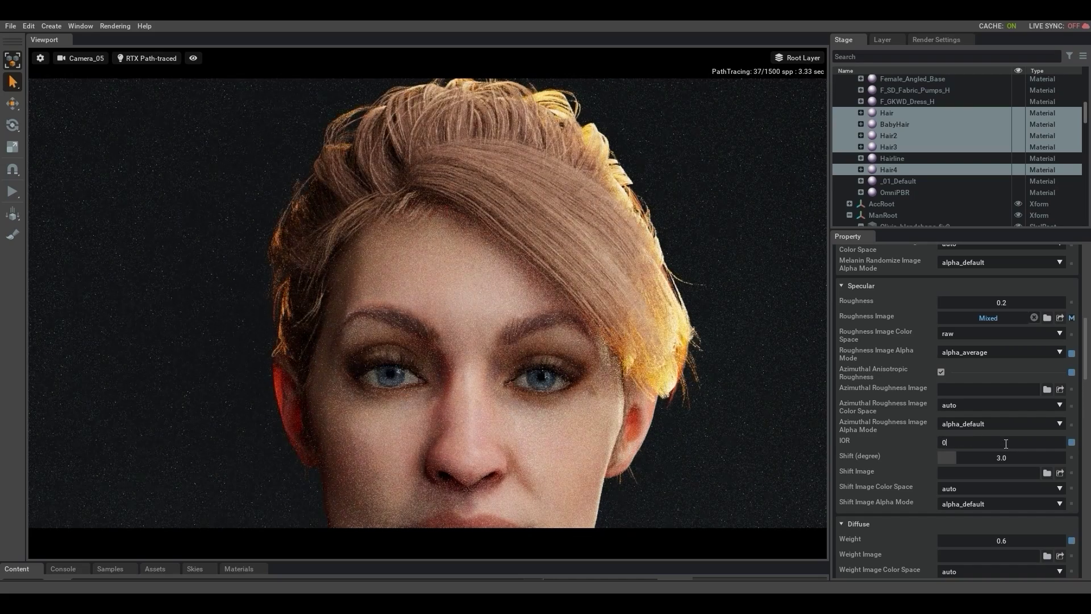
text(.2)
key(Return)
text(1.0)
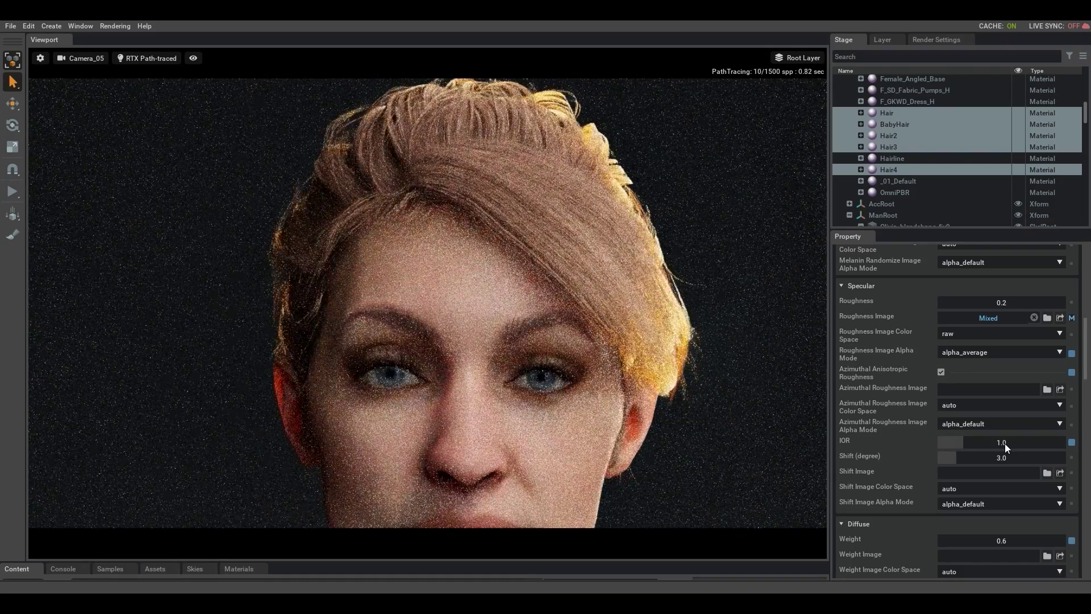
key(Return)
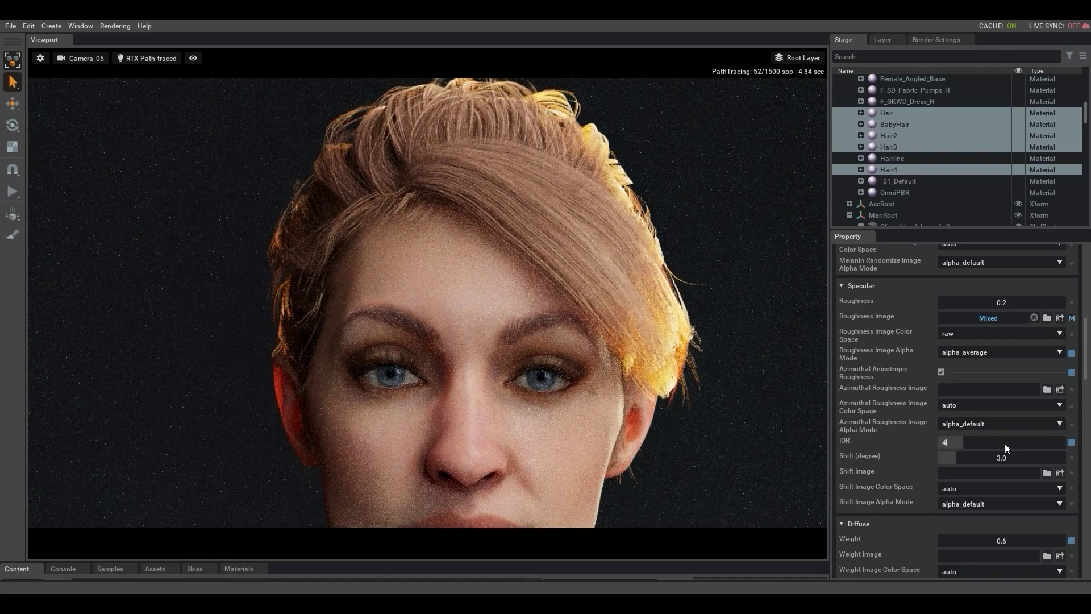
text(4.0)
key(Return)
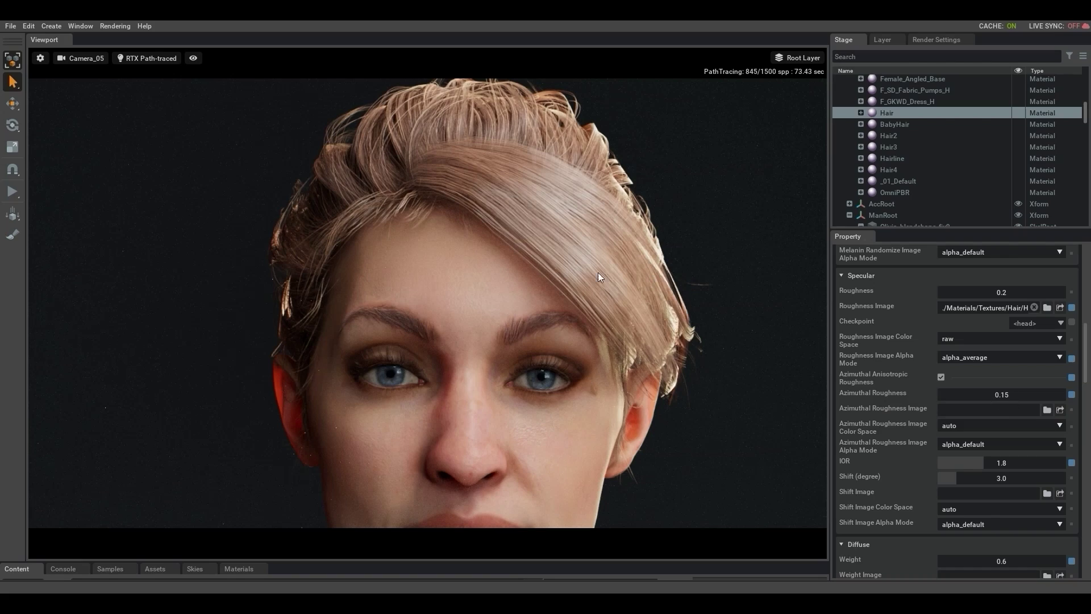
Step: Set the Hair azimuthal roughness to 0.5, then lower it to 0.2
double_click(1006, 396)
text(0.5)
key(Return)
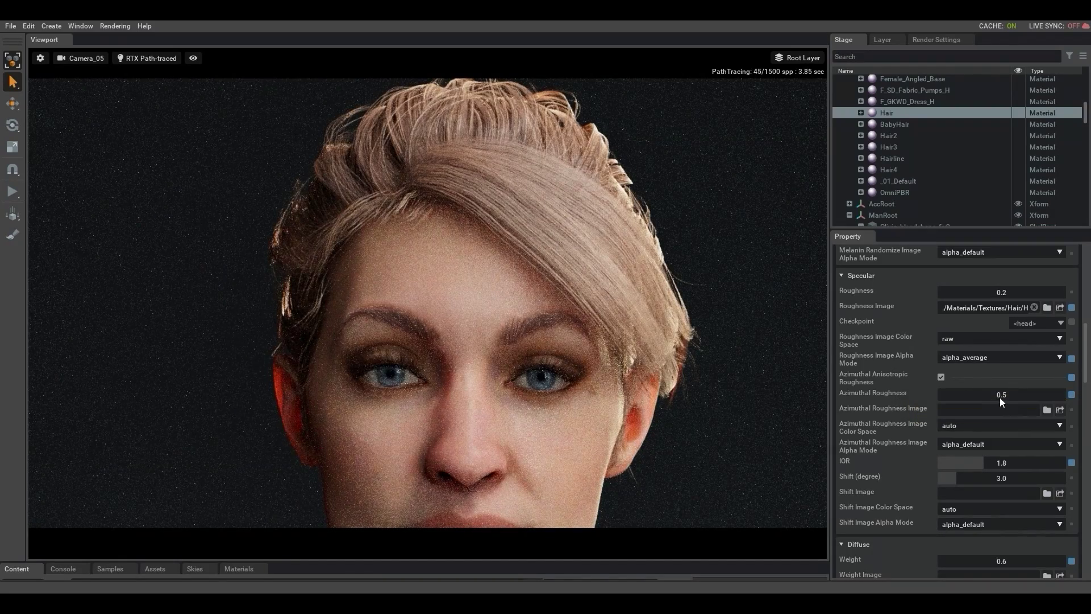
double_click(1001, 396)
text(0.2)
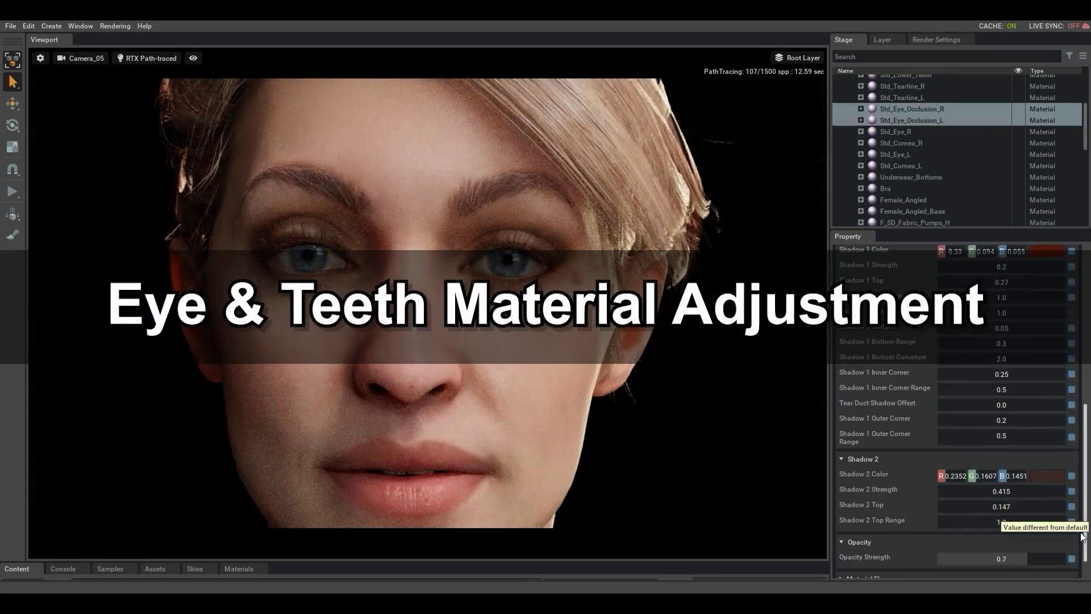
Step: Drag the eye occlusion opacity strength down to 0.0, then back up to 0.75
scroll(1081, 534, down, 2)
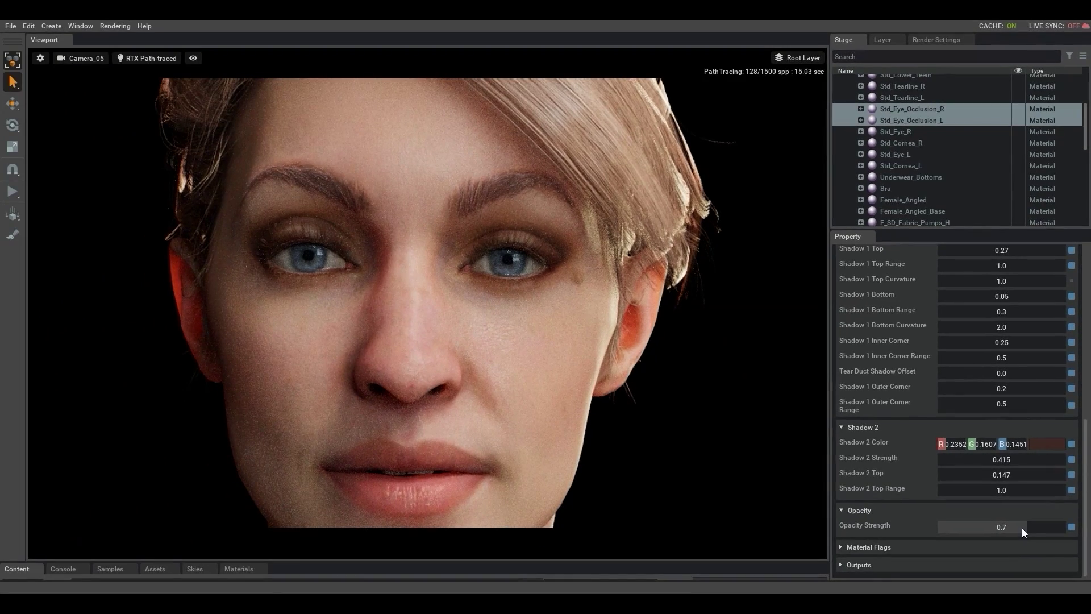
drag(1022, 527, 879, 528)
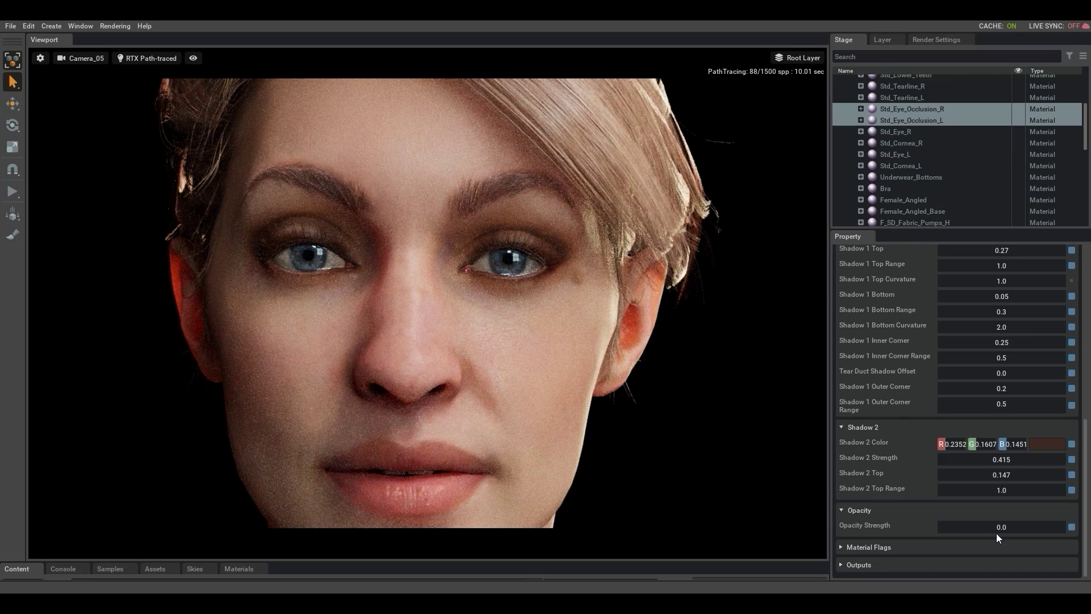
mouse_move(1001, 530)
mouse_down()
mouse_move(1017, 521)
mouse_move(997, 527)
mouse_up()
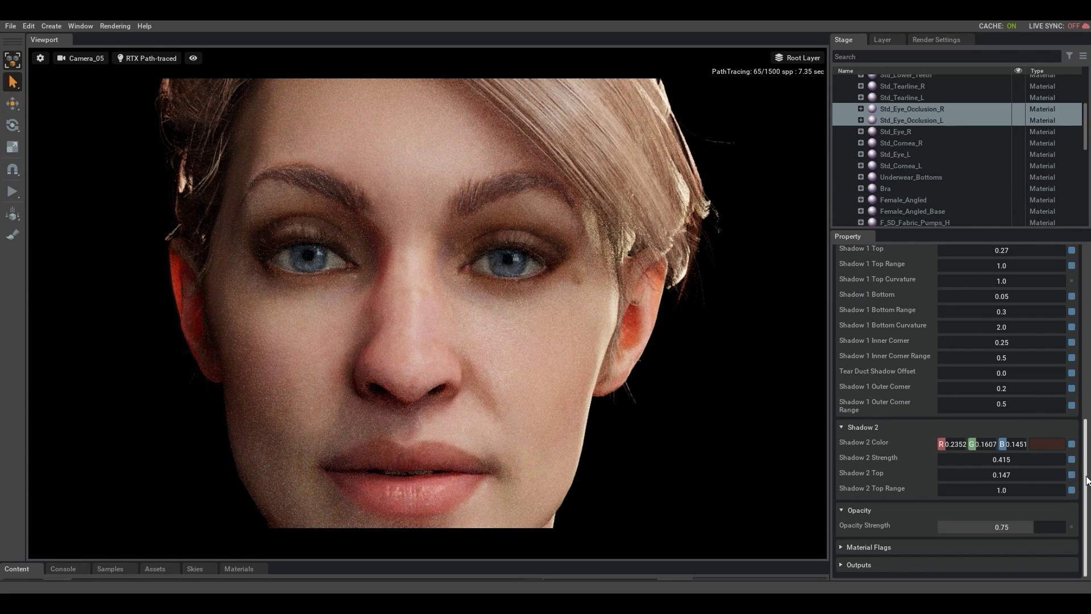
Step: Set the specular scale of Std_Cornea_R and Std_Cornea_L to 0
scroll(946, 196, up, 3)
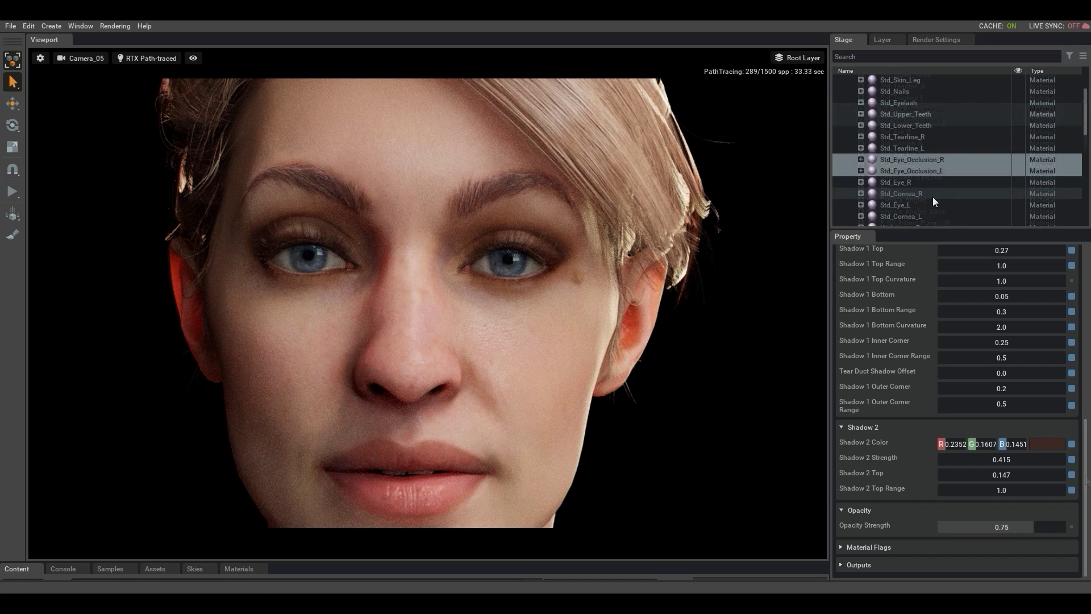
click(932, 193)
ctrl+click(921, 217)
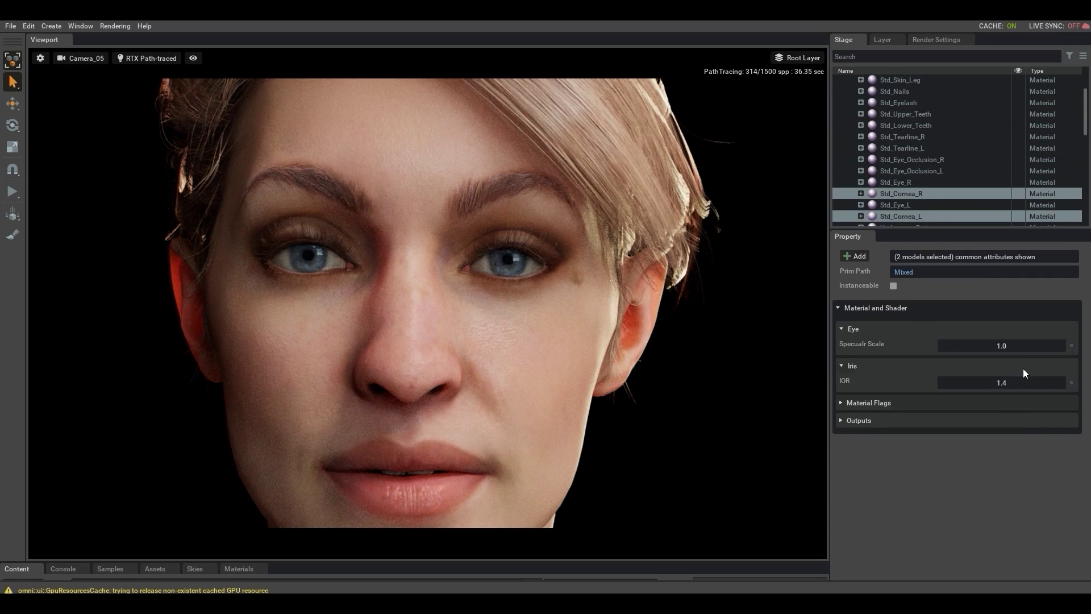
double_click(1001, 347)
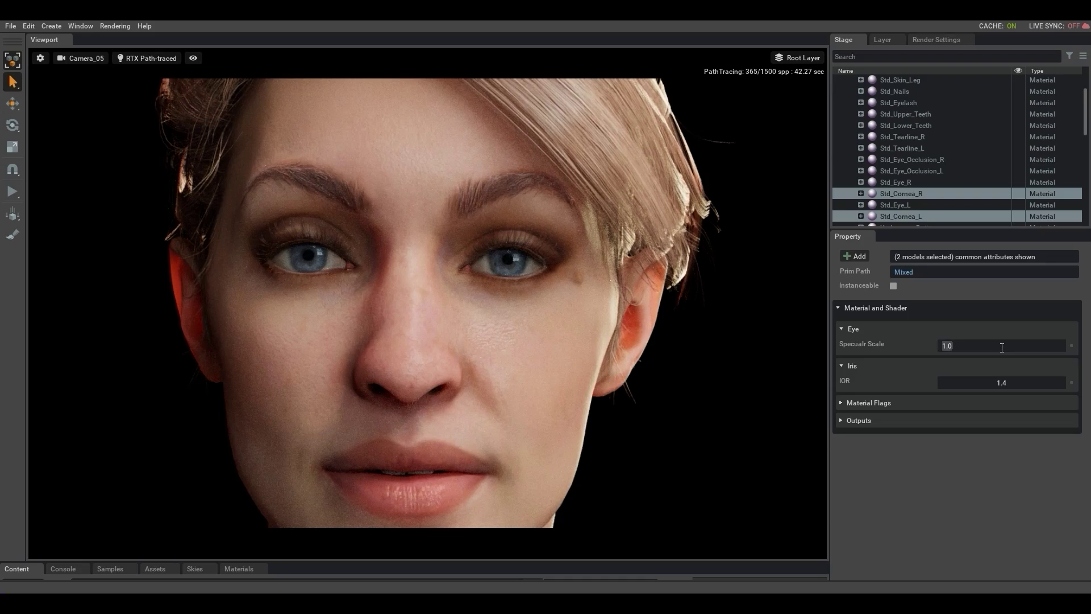
text(0)
key(Return)
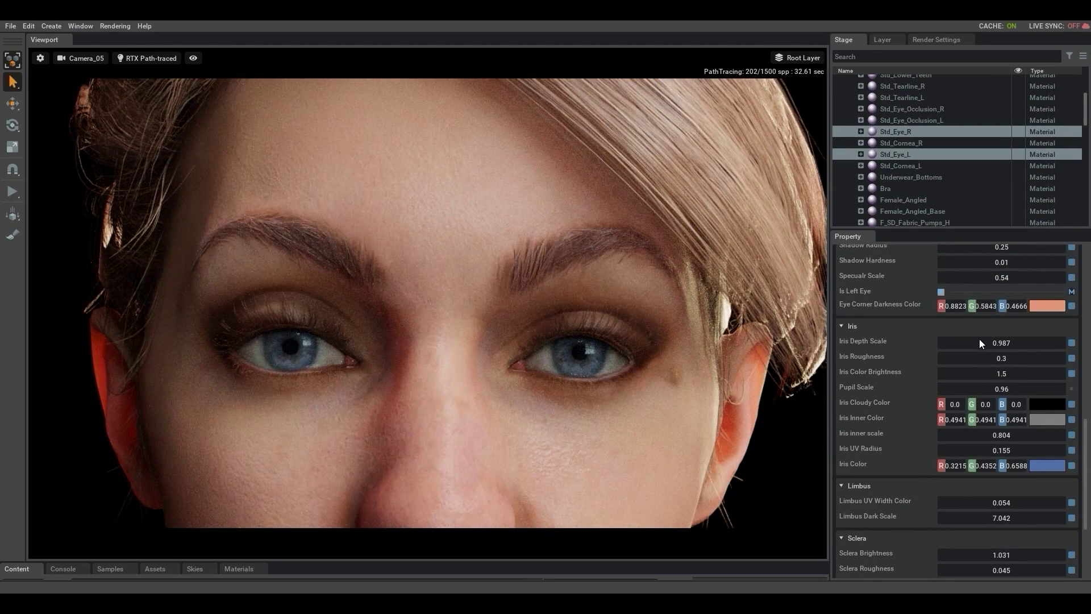
Step: Set the eyes' iris colour brightness to 0.9, after briefly trying 0.5
double_click(999, 374)
text(0.5)
key(Return)
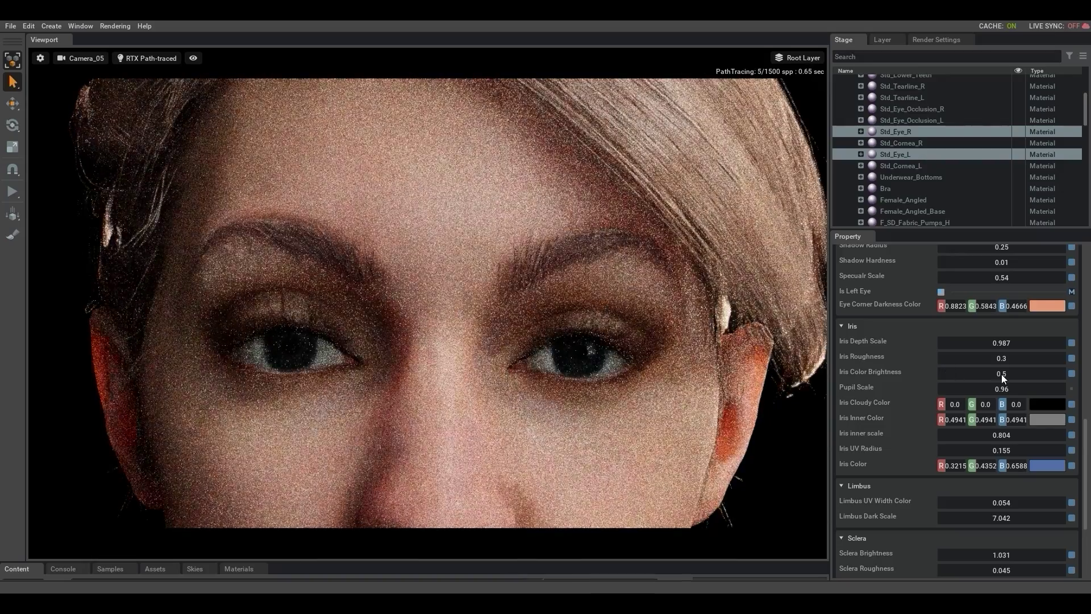
double_click(1001, 374)
text(0.9)
key(Return)
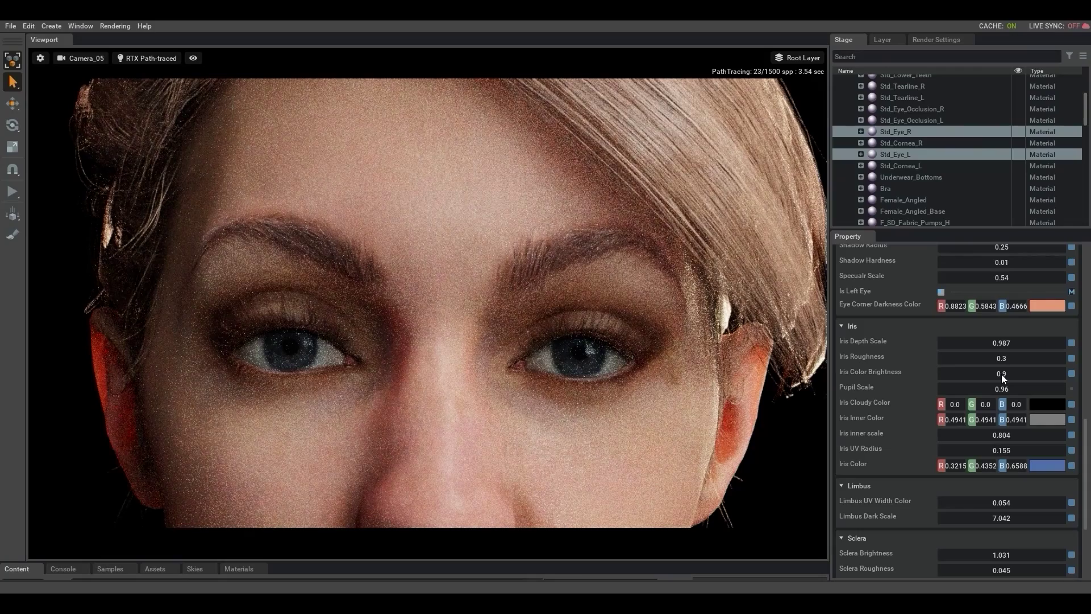
Step: Adjust the teeth desaturation, dragging it to -1.0 and then entering 1
double_click(1001, 374)
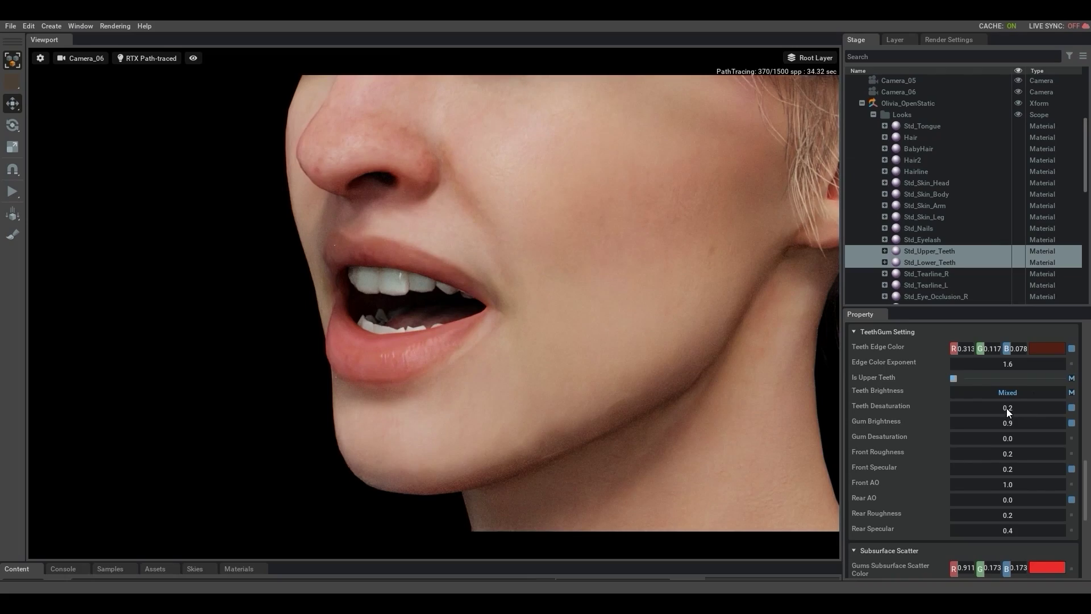
drag(1006, 408, 948, 411)
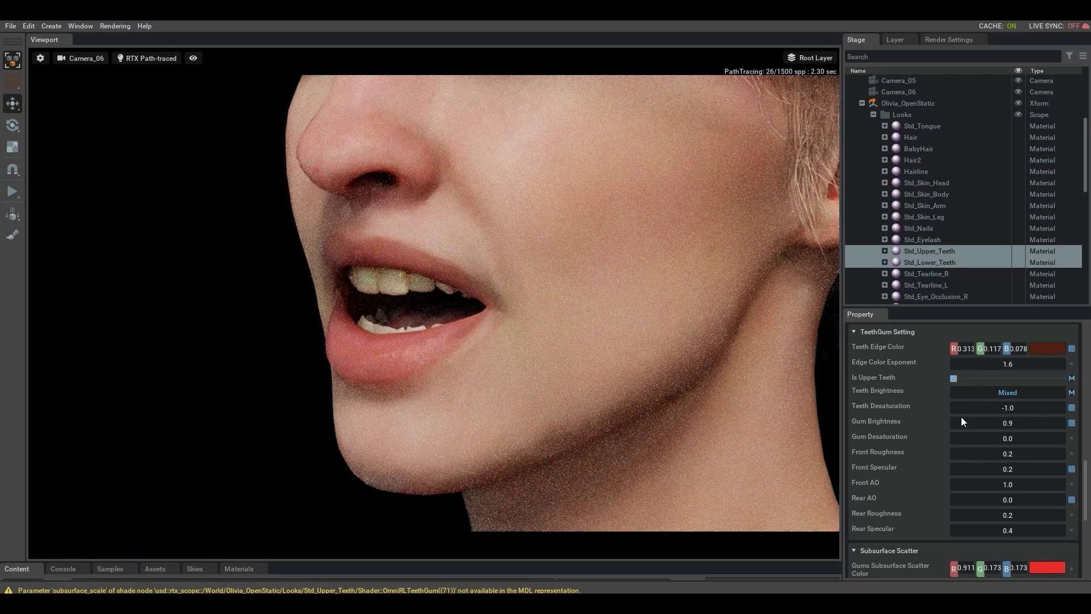
double_click(1008, 409)
text(1)
key(Return)
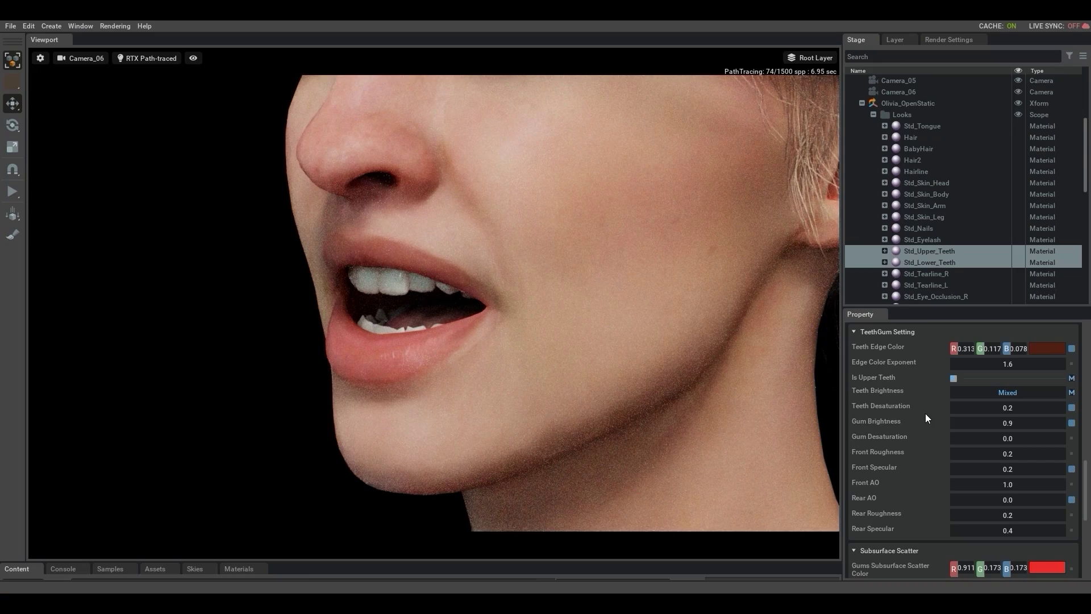
Step: Raise the teeth front specular to 1.0 and tune Std_Tongue brightness to 1.5
drag(977, 468, 1008, 469)
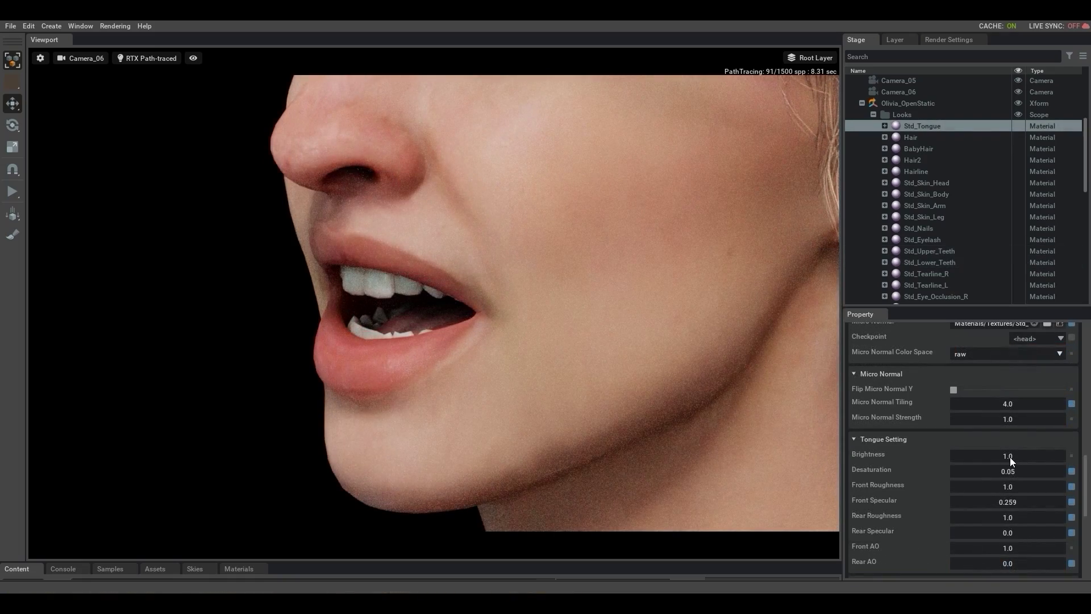
drag(1017, 458, 1028, 463)
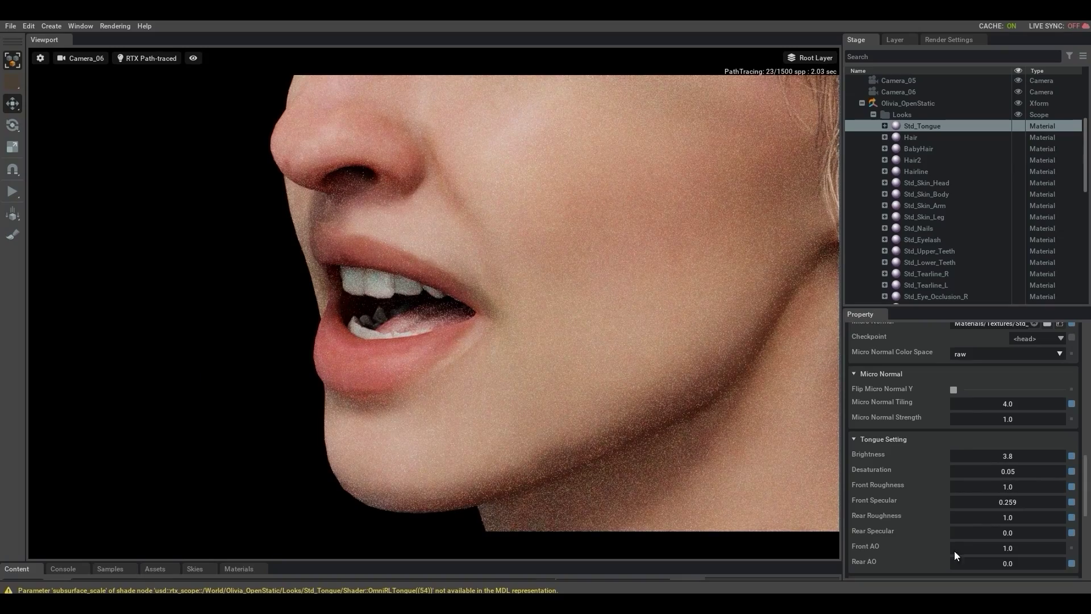
mouse_move(1011, 457)
mouse_down()
mouse_move(980, 461)
mouse_move(1004, 460)
mouse_up()
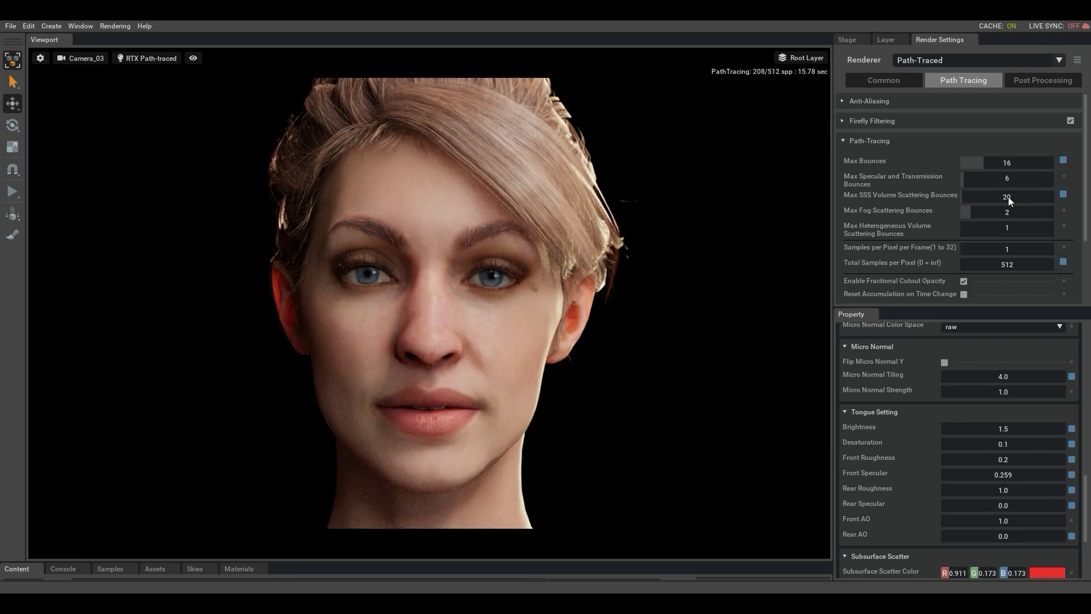
Step: Test Max SSS Volume Scattering Bounces at 1, restore 20, and show the Post Processing settings
double_click(1008, 196)
text(1)
key(Return)
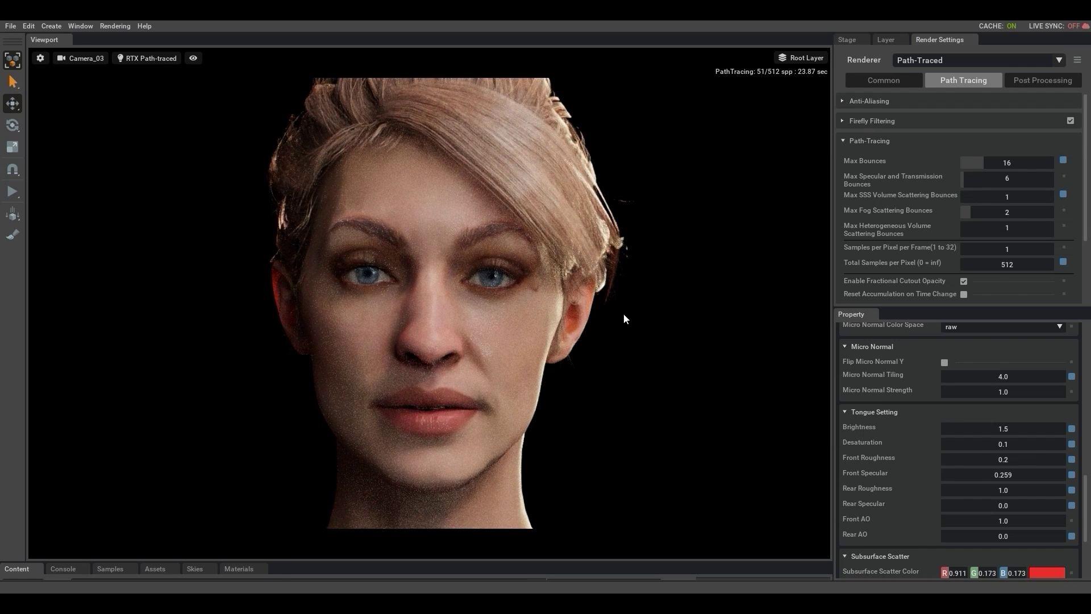
double_click(1008, 196)
text(20)
key(Return)
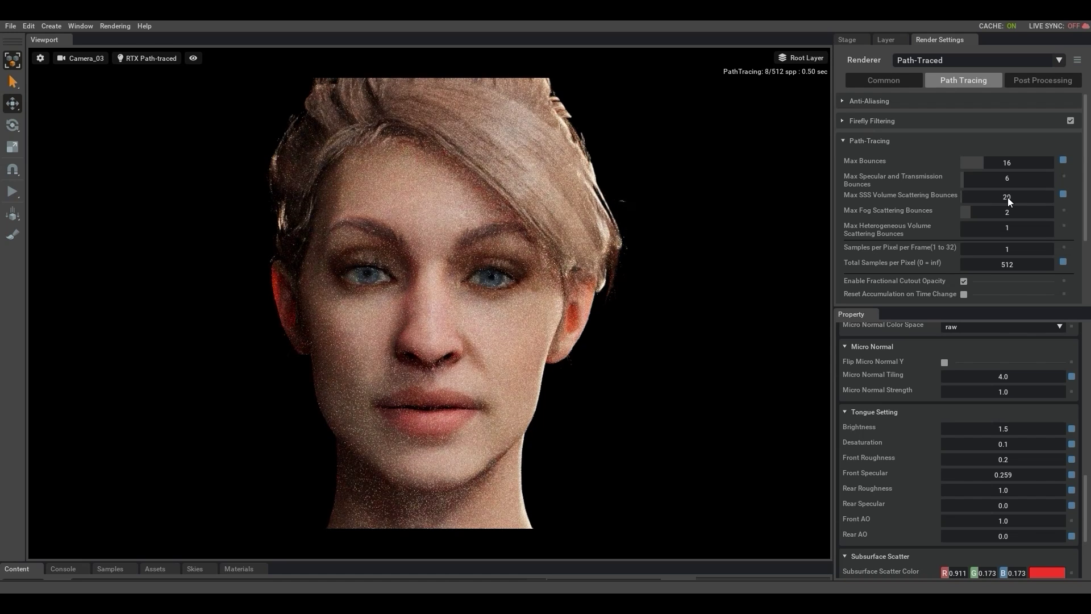
click(1037, 84)
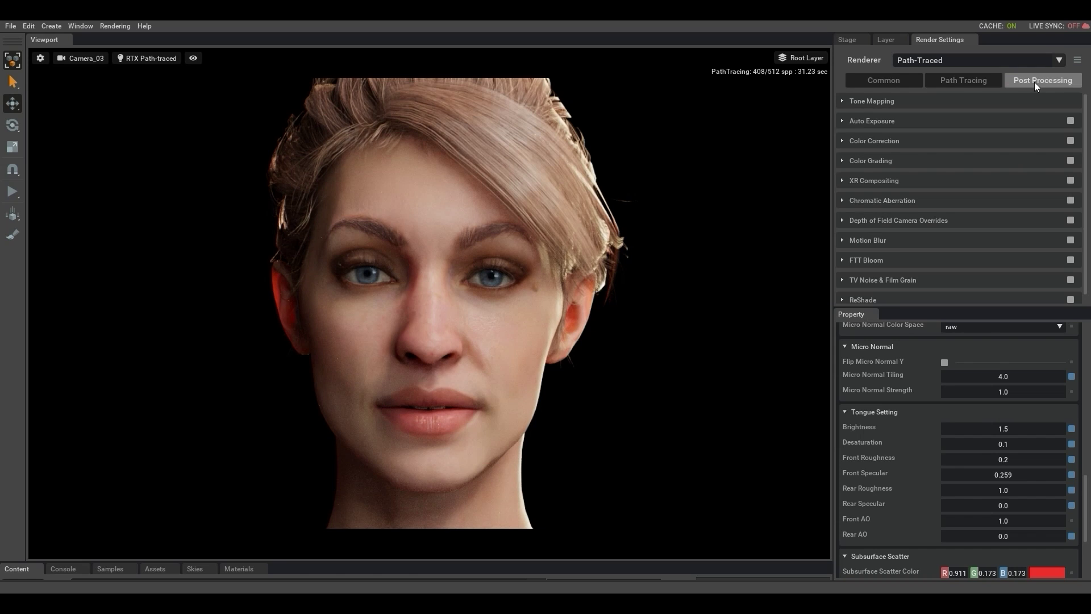
Step: Turn on Depth of Field camera overrides with subject distance 110 and f-stop 3.0
scroll(1020, 176, down, 1)
click(1071, 213)
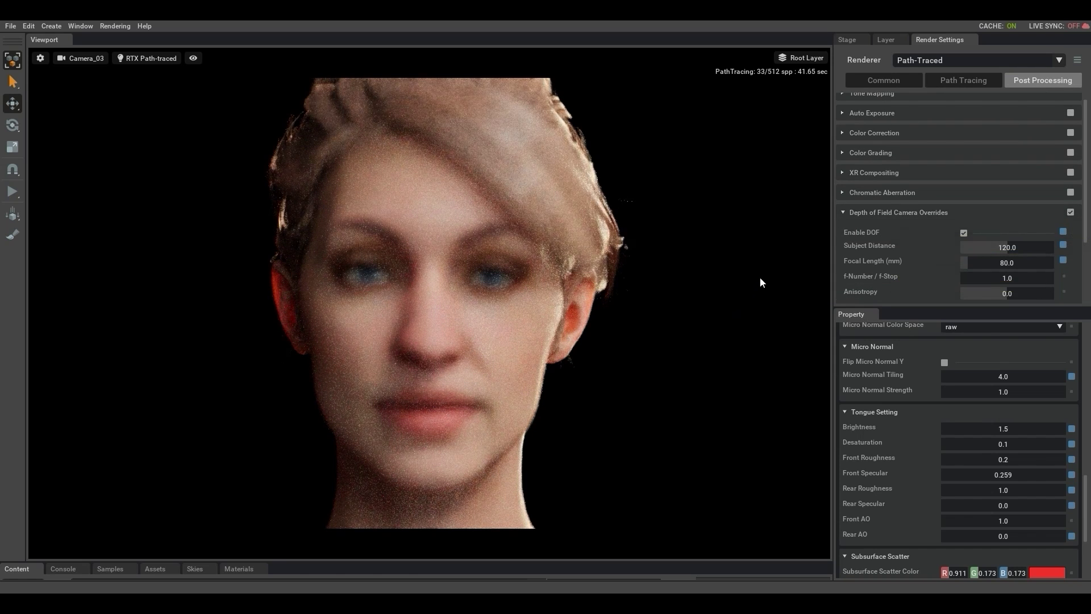
double_click(1007, 248)
text(110)
key(Return)
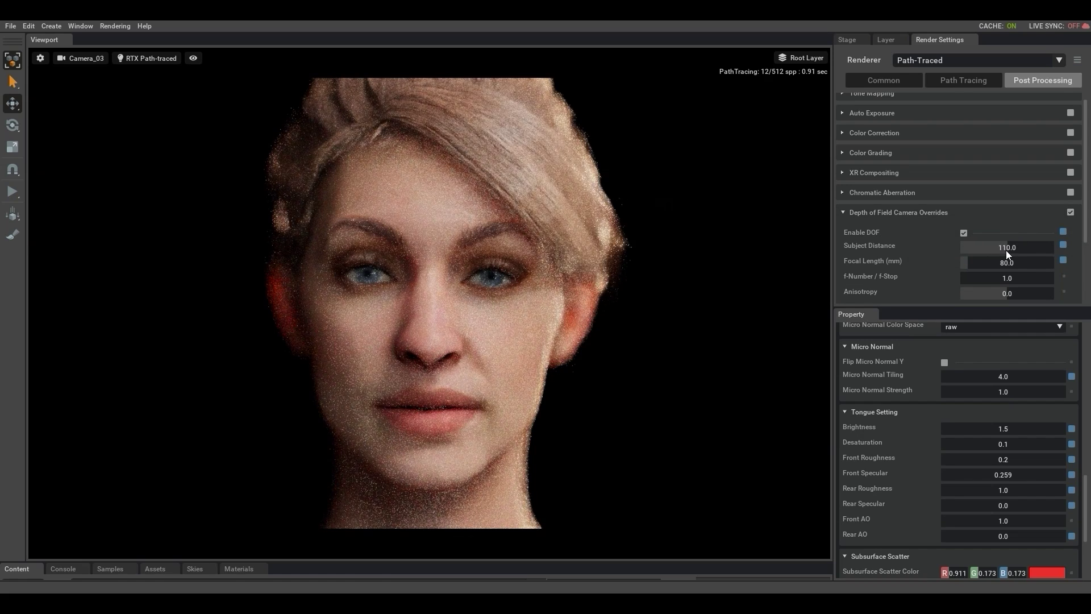
double_click(1030, 279)
text(3.0)
key(Return)
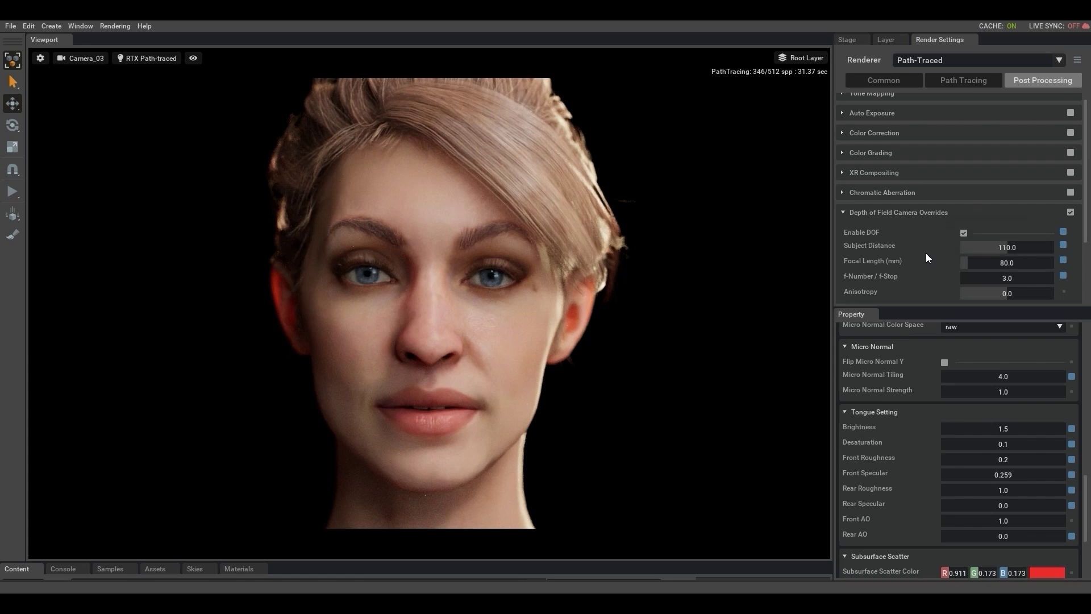